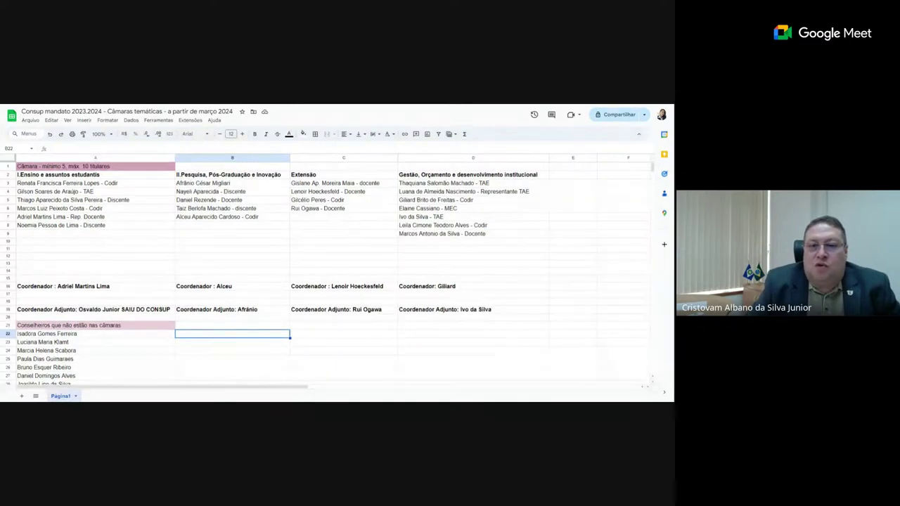
- Remove the departed deputy's name from A19 so it reads only 'Coordenador Adjunto:'
{"action": "left_click", "coordinate": [83, 310]}
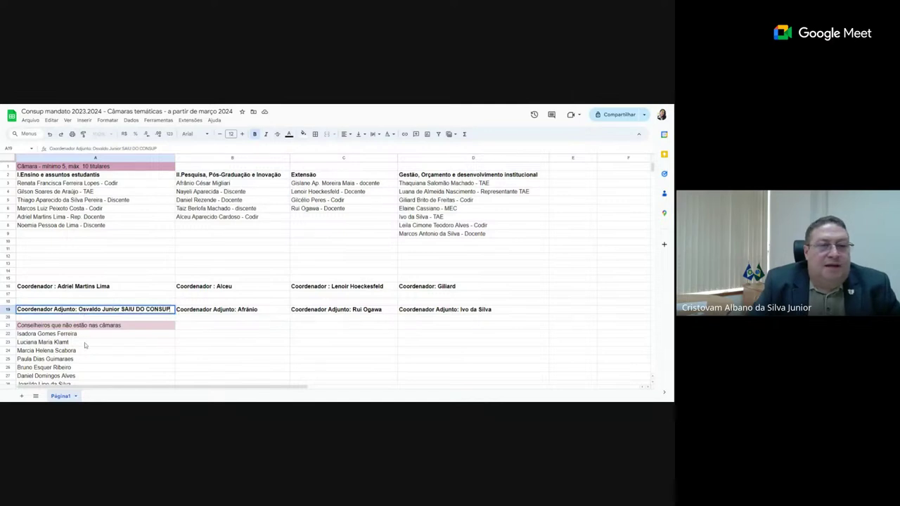
{"action": "key", "text": "BackSpace"}
{"action": "key", "text": "BackSpace"}
{"action": "key", "text": "BackSpace"}
{"action": "key", "text": "BackSpace"}
{"action": "key", "text": "BackSpace"}
{"action": "key", "text": "BackSpace"}
{"action": "key", "text": "BackSpace"}
{"action": "key", "text": "BackSpace"}
{"action": "key", "text": "BackSpace"}
{"action": "key", "text": "BackSpace"}
{"action": "key", "text": "BackSpace"}
{"action": "key", "text": "BackSpace"}
{"action": "key", "text": "BackSpace"}
{"action": "key", "text": "BackSpace"}
{"action": "key", "text": "BackSpace"}
{"action": "key", "text": "BackSpace"}
{"action": "key", "text": "BackSpace"}
{"action": "key", "text": "BackSpace"}
{"action": "key", "text": "BackSpace"}
{"action": "key", "text": "BackSpace"}
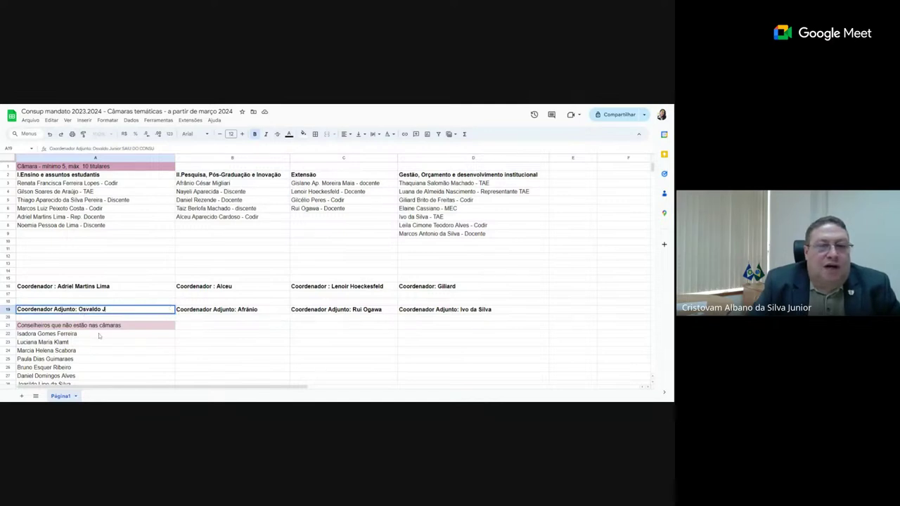
{"action": "key", "text": "BackSpace"}
{"action": "key", "text": "BackSpace"}
{"action": "key", "text": "BackSpace"}
{"action": "key", "text": "BackSpace"}
{"action": "key", "text": "BackSpace"}
{"action": "key", "text": "BackSpace"}
{"action": "key", "text": "BackSpace"}
{"action": "key", "text": "BackSpace"}
{"action": "key", "text": "BackSpace"}
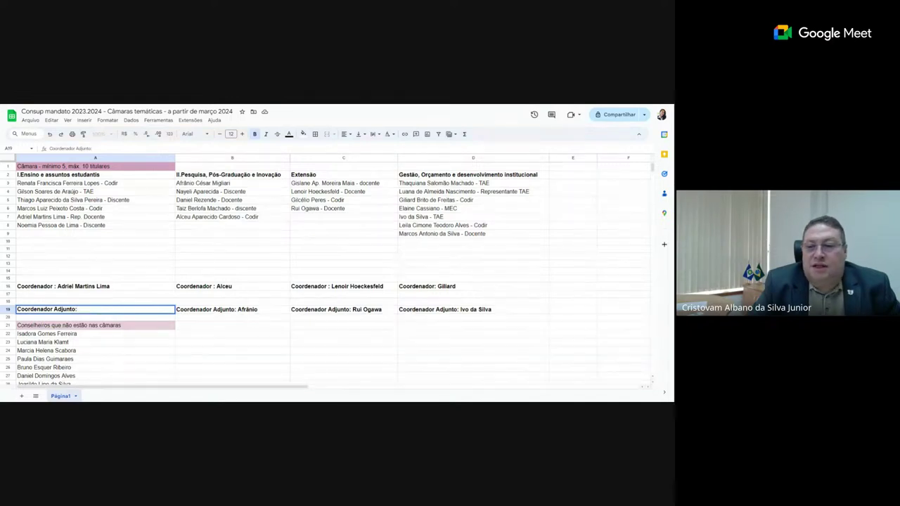
{"action": "left_click", "coordinate": [115, 361]}
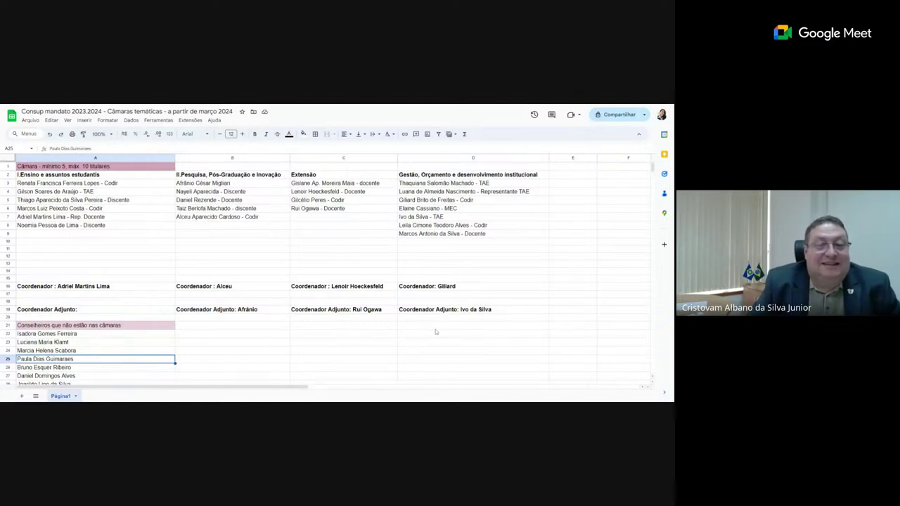
{"action": "left_click", "coordinate": [455, 204]}
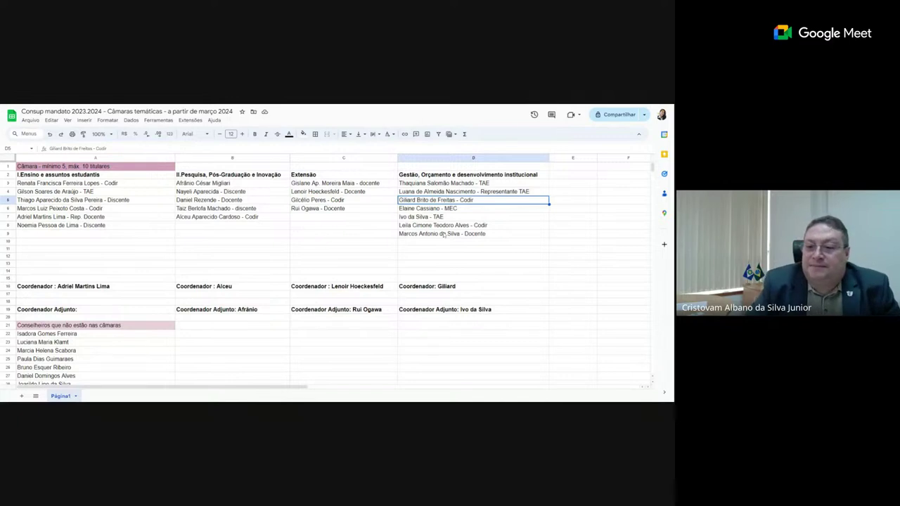
- Paste the Codir member from D5 into C7 under Extensão
{"action": "left_click", "coordinate": [321, 220]}
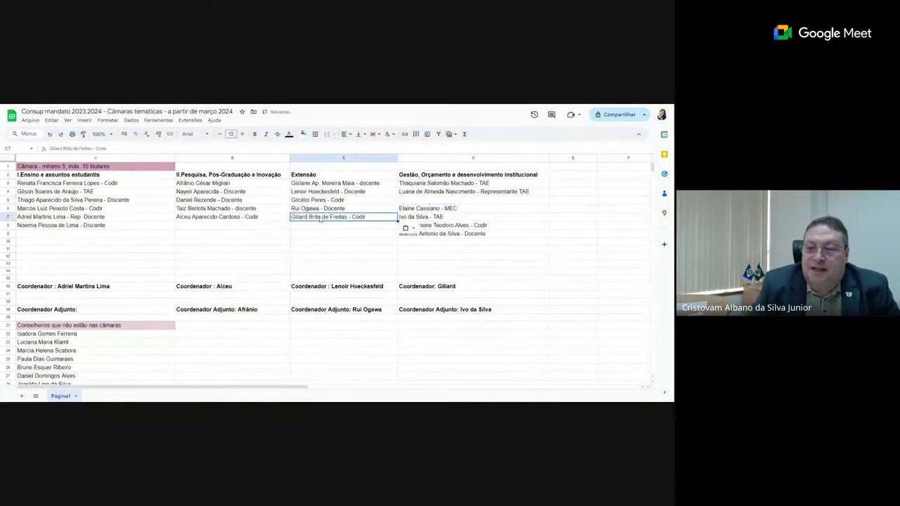
{"action": "left_click", "coordinate": [356, 236]}
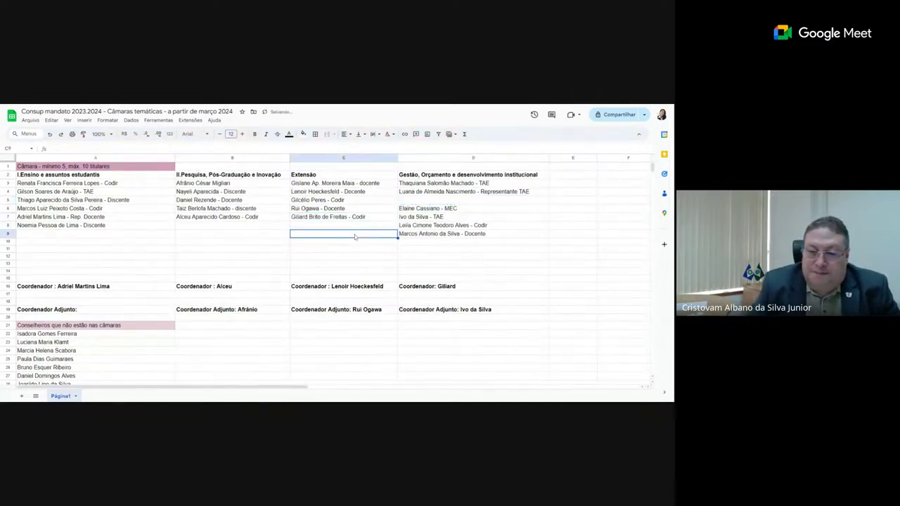
- Start erasing the coordinator's name in D16, leaving the 'Coordenador:' label
{"action": "double_click", "coordinate": [452, 287]}
{"action": "key", "text": "BackSpace"}
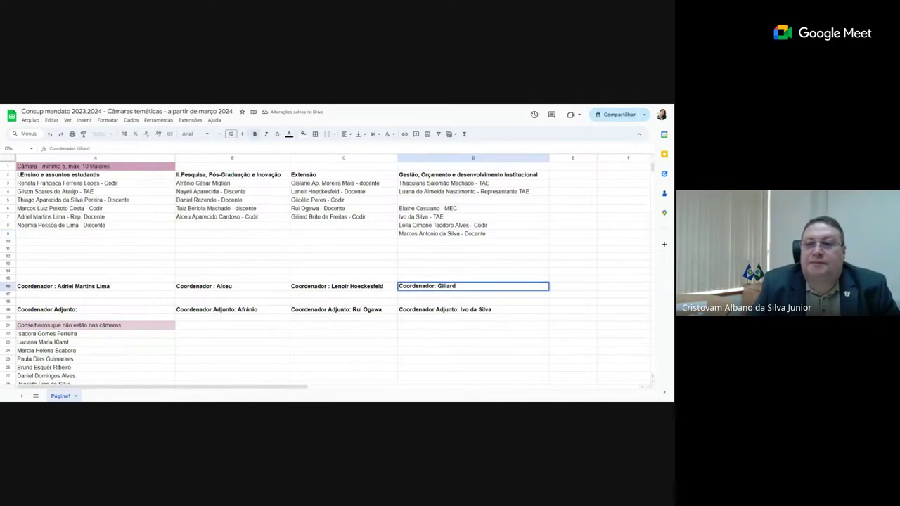
{"action": "key", "text": "BackSpace"}
{"action": "key", "text": "BackSpace"}
{"action": "key", "text": "BackSpace"}
{"action": "key", "text": "BackSpace"}
{"action": "key", "text": "BackSpace"}
{"action": "key", "text": "BackSpace"}
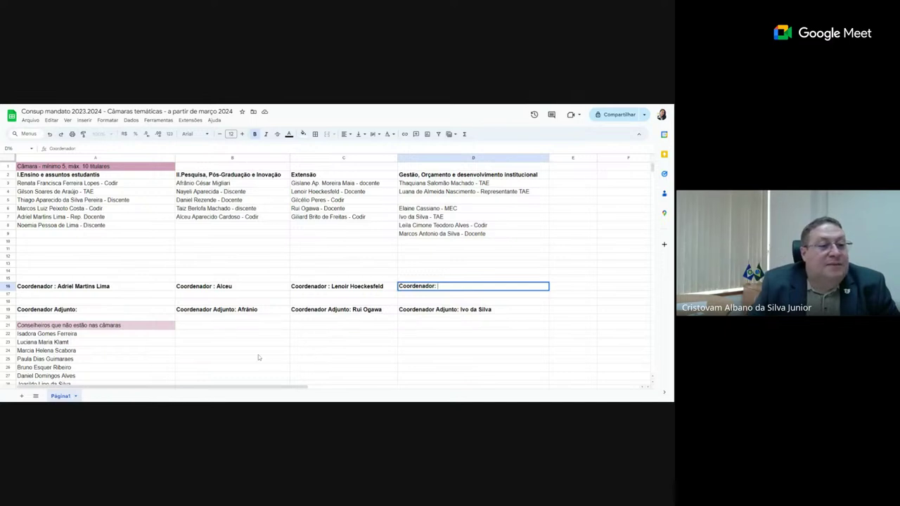
- Commit D16 as 'Coordenador:' and copy the unassigned councillor in A25
{"action": "scroll", "coordinate": [258, 357], "scroll_direction": "down", "scroll_amount": 3}
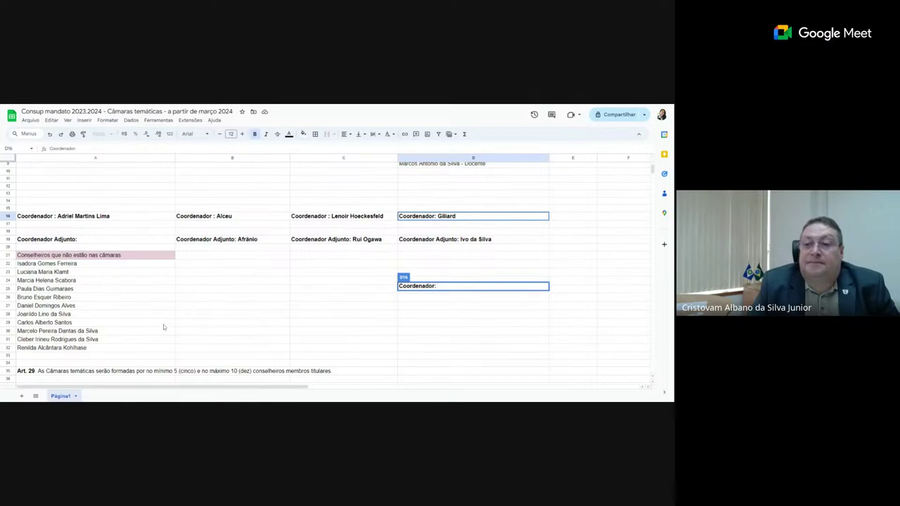
{"action": "left_click", "coordinate": [91, 291]}
{"action": "right_click", "coordinate": [91, 290]}
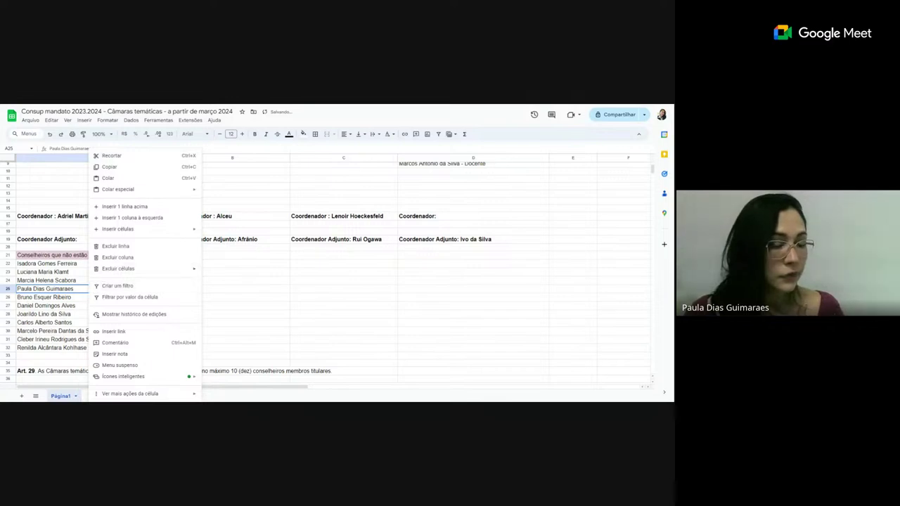
{"action": "left_click", "coordinate": [121, 169]}
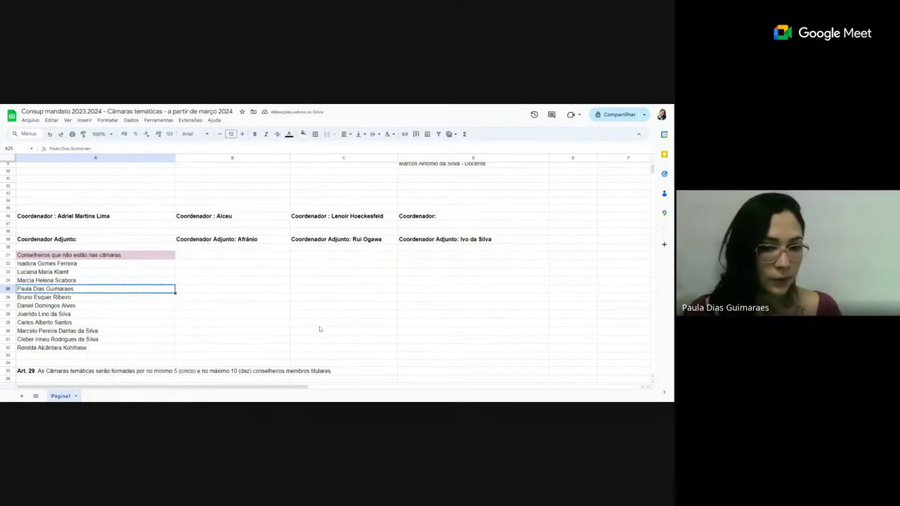
{"action": "scroll", "coordinate": [317, 330], "scroll_direction": "up", "scroll_amount": 3}
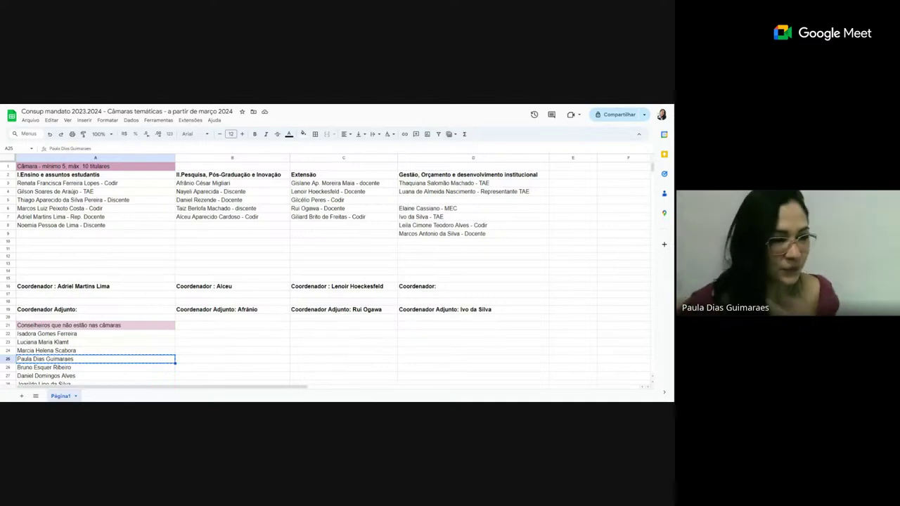
- Paste the copied councillor into A9 under Ensino e assuntos estudantis, tagged '- TAE'
{"action": "left_click", "coordinate": [99, 233]}
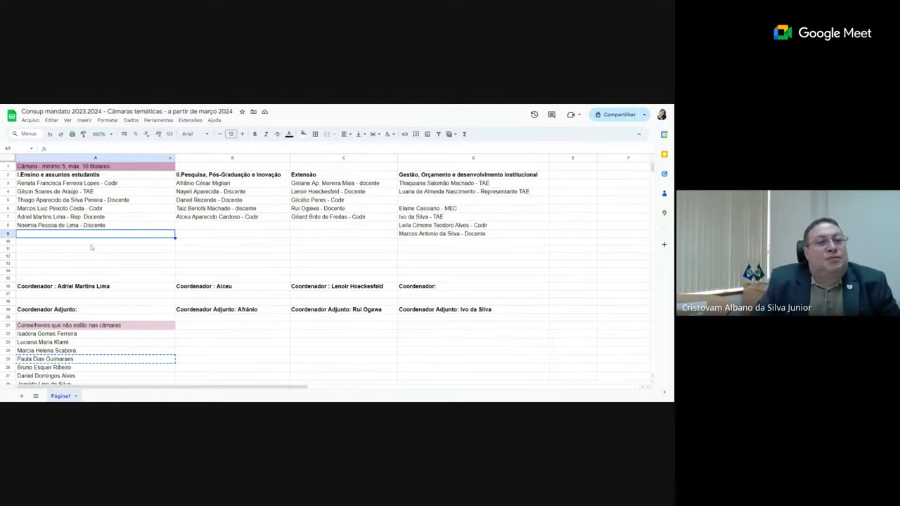
{"action": "key", "text": "ctrl+v"}
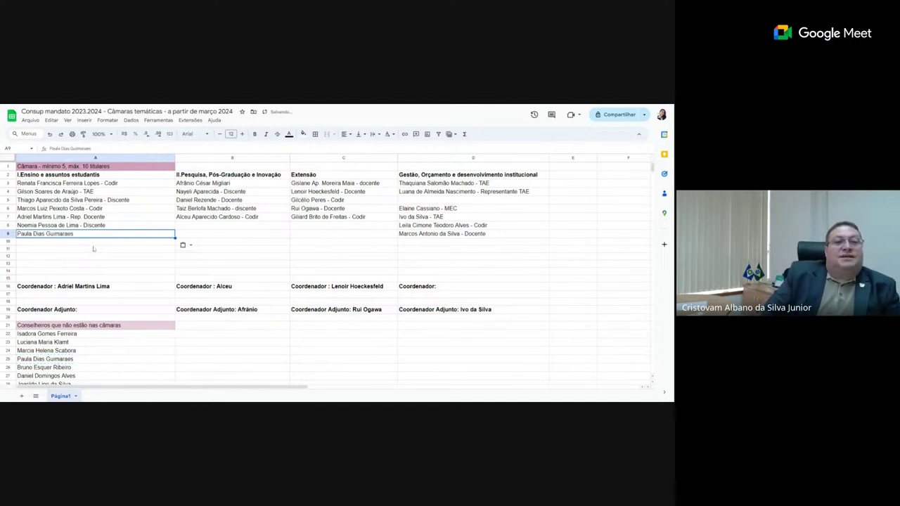
{"action": "left_click", "coordinate": [83, 245]}
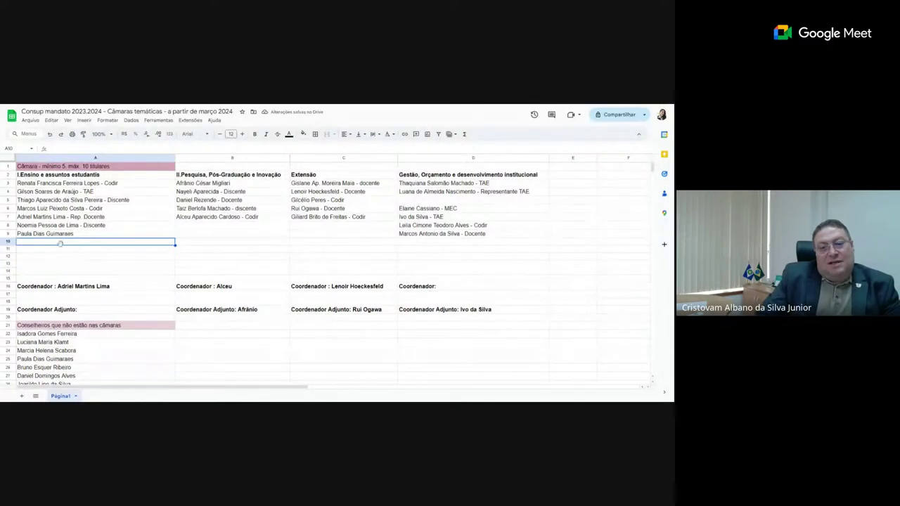
{"action": "left_click", "coordinate": [80, 236]}
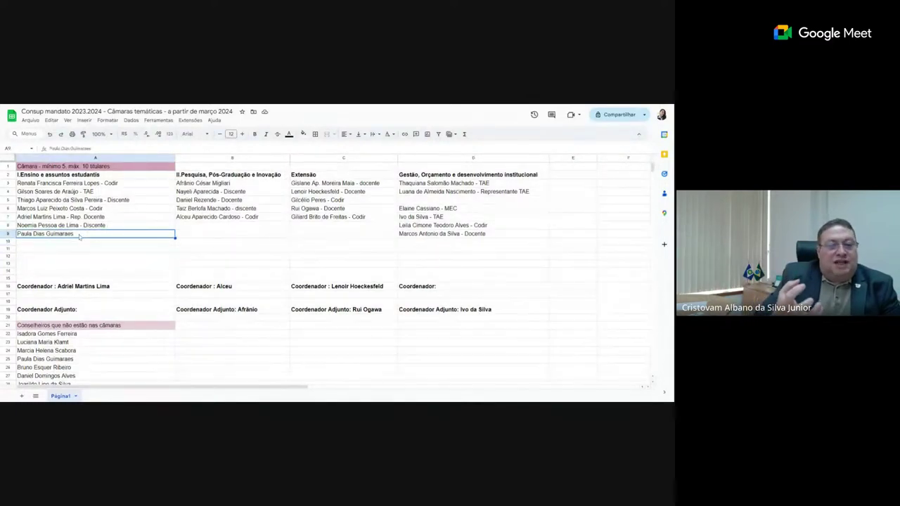
{"action": "double_click", "coordinate": [79, 235]}
{"action": "type", "text": "- TAE"}
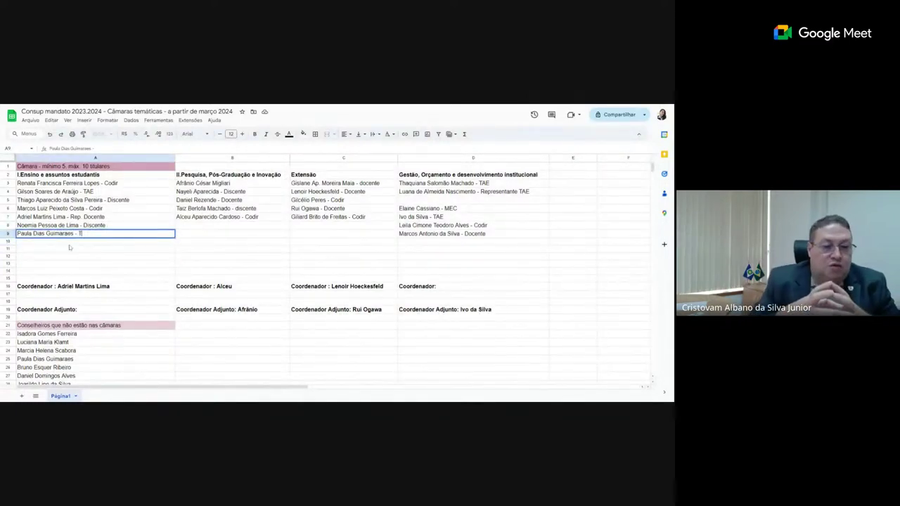
{"action": "left_click", "coordinate": [70, 249]}
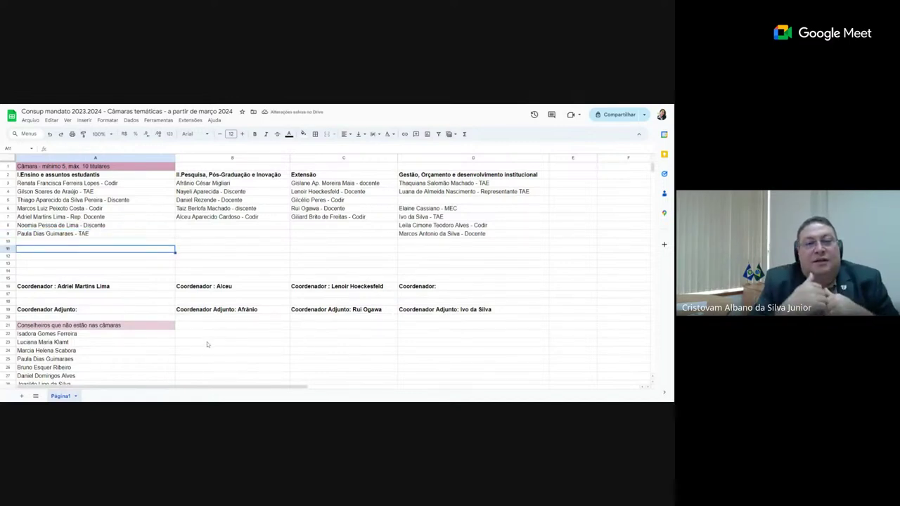
{"action": "scroll", "coordinate": [203, 345], "scroll_direction": "down", "scroll_amount": 1}
{"action": "scroll", "coordinate": [201, 347], "scroll_direction": "down", "scroll_amount": 1}
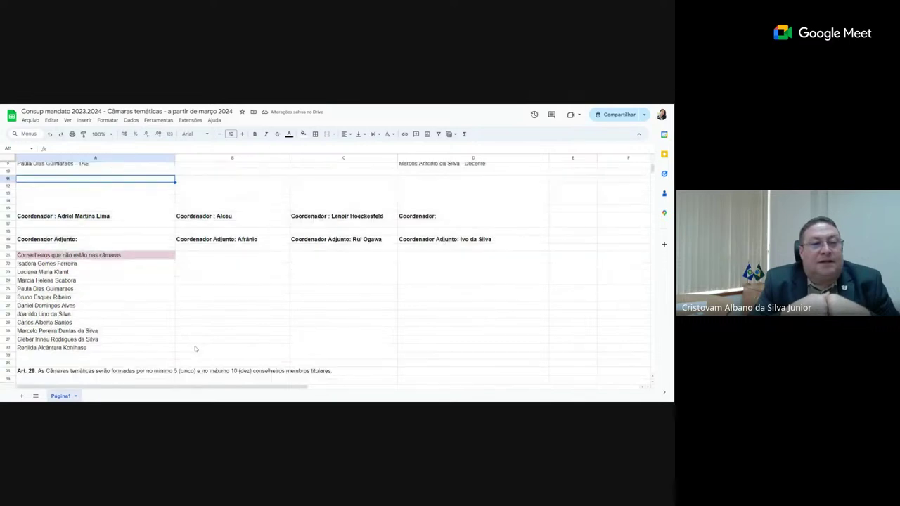
- Clear the moved councillor from row 25 and delete that empty row
{"action": "left_click", "coordinate": [90, 289]}
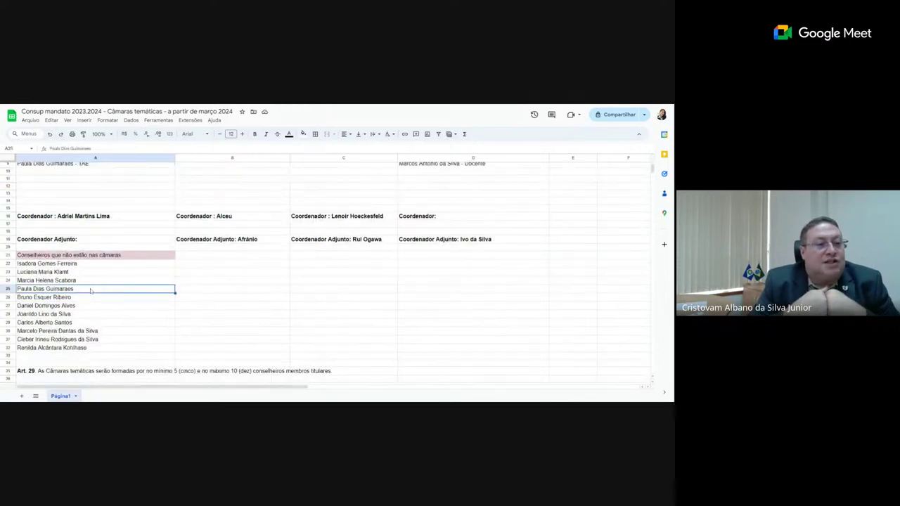
{"action": "key", "text": "Delete"}
{"action": "left_click", "coordinate": [125, 322]}
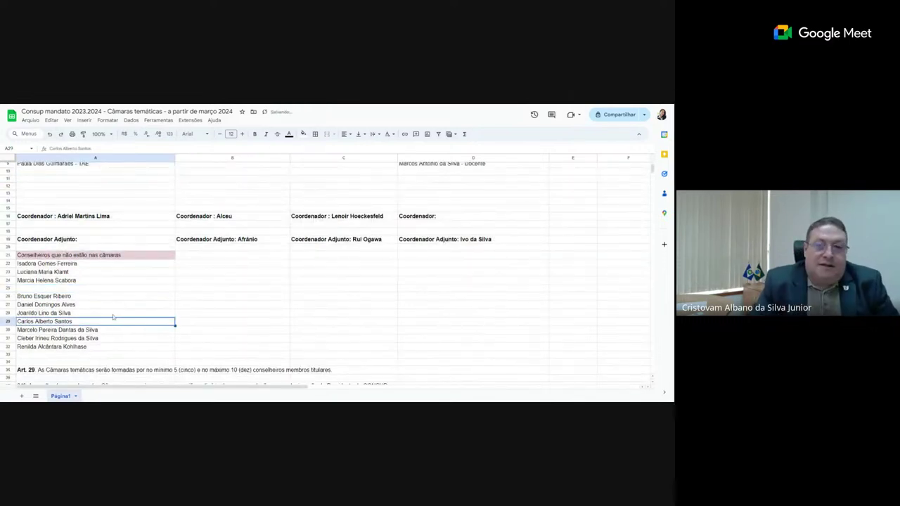
{"action": "left_click", "coordinate": [8, 289]}
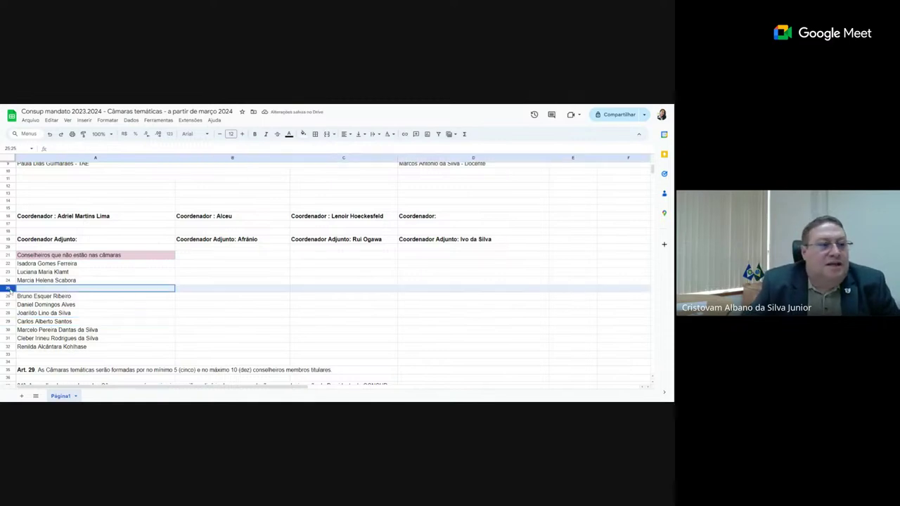
{"action": "right_click", "coordinate": [111, 289]}
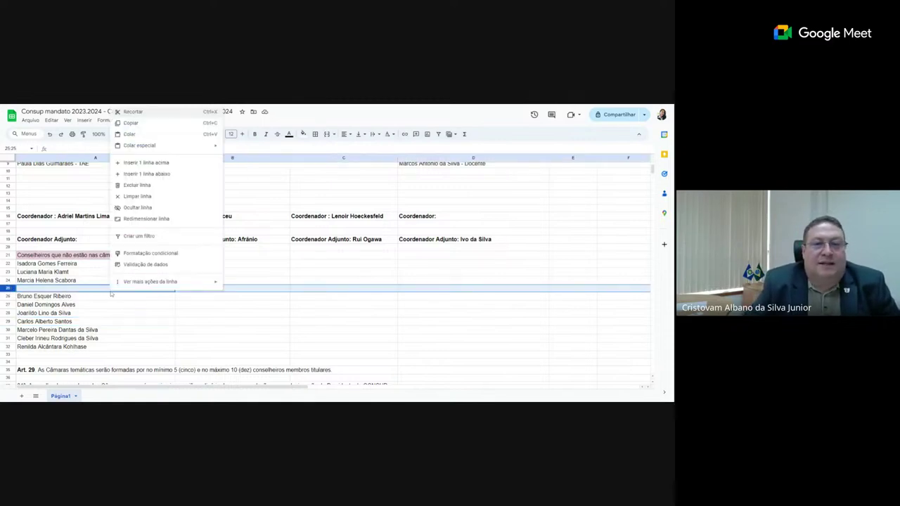
{"action": "left_click", "coordinate": [161, 186]}
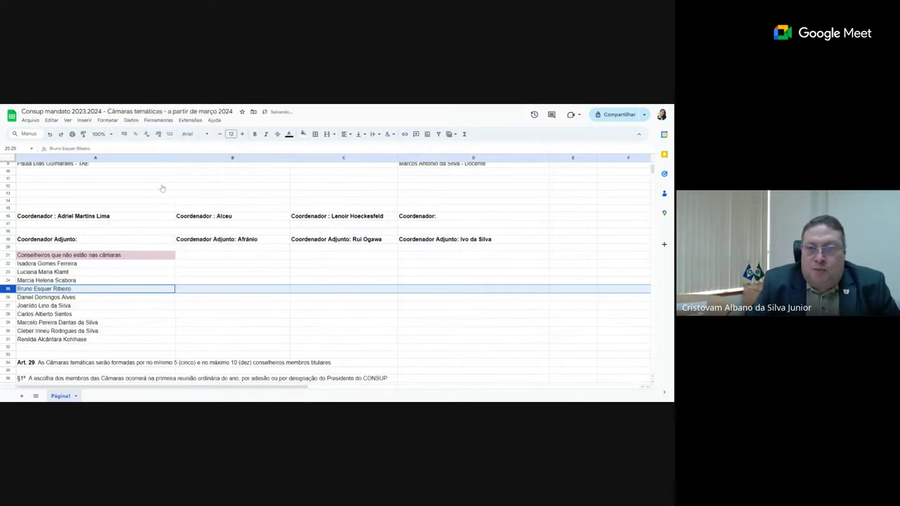
- Cut the unassigned councillor in A23 to move it into A10
{"action": "left_click", "coordinate": [140, 322]}
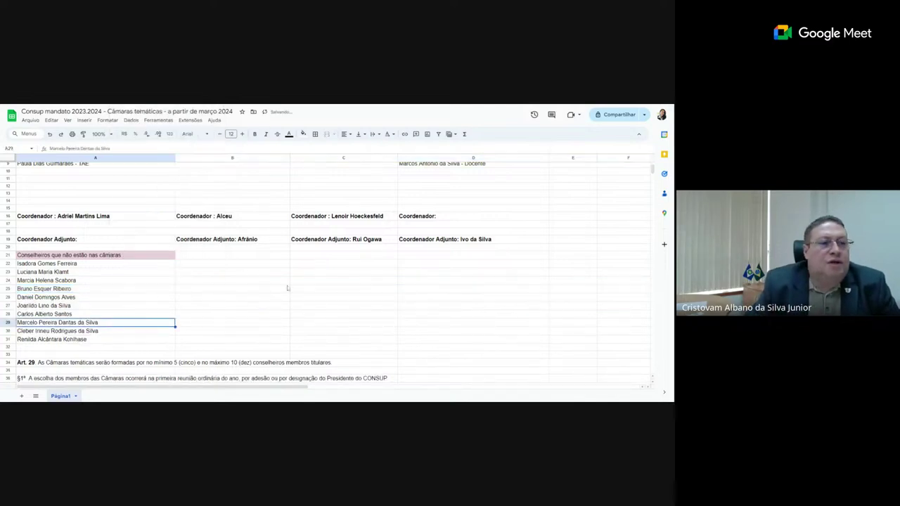
{"action": "scroll", "coordinate": [261, 323], "scroll_direction": "up", "scroll_amount": 3}
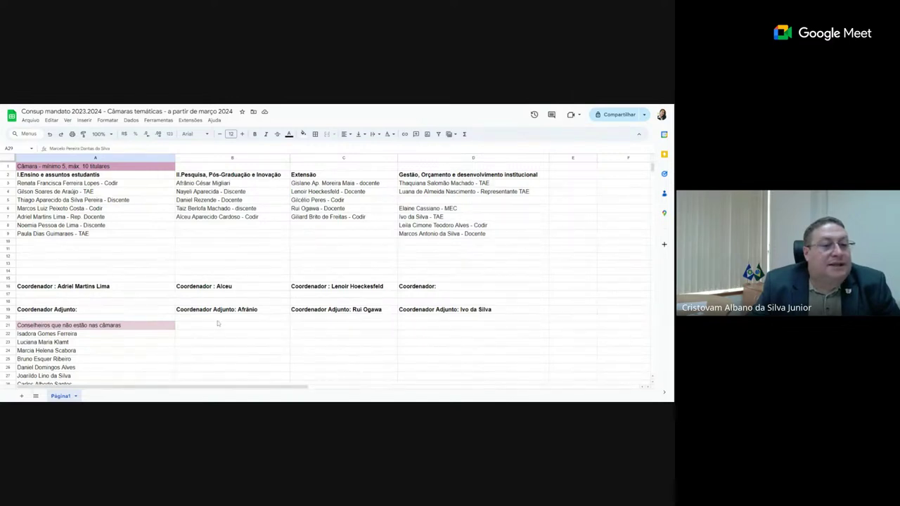
{"action": "scroll", "coordinate": [218, 323], "scroll_direction": "down", "scroll_amount": 2}
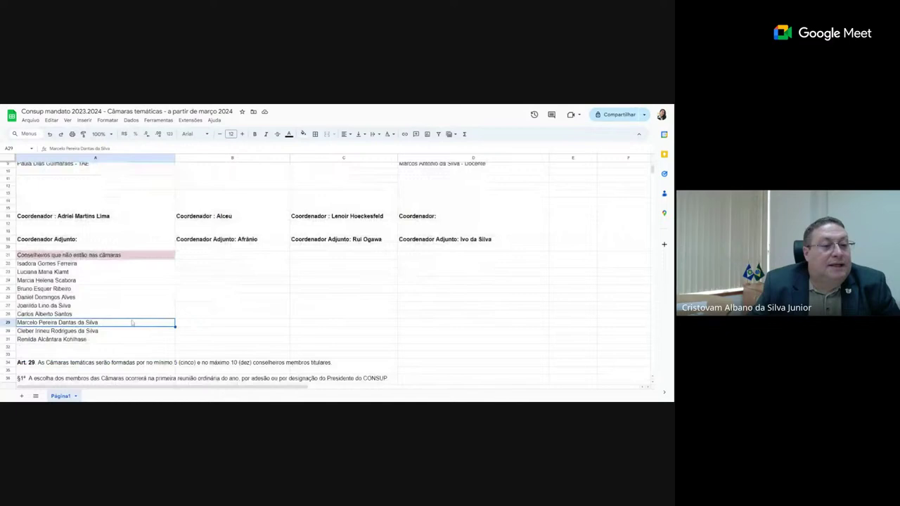
{"action": "left_click", "coordinate": [78, 272]}
{"action": "right_click", "coordinate": [77, 273]}
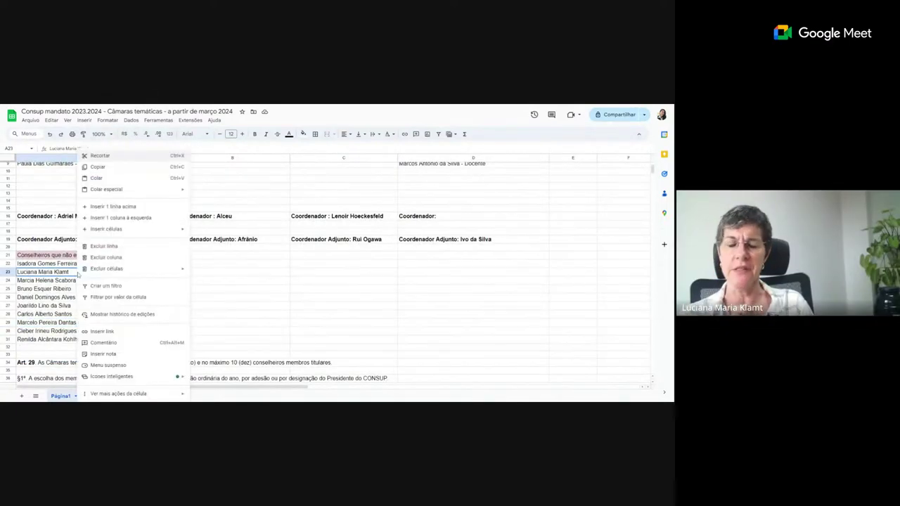
{"action": "left_click", "coordinate": [111, 156]}
{"action": "scroll", "coordinate": [63, 242], "scroll_direction": "up", "scroll_amount": 2}
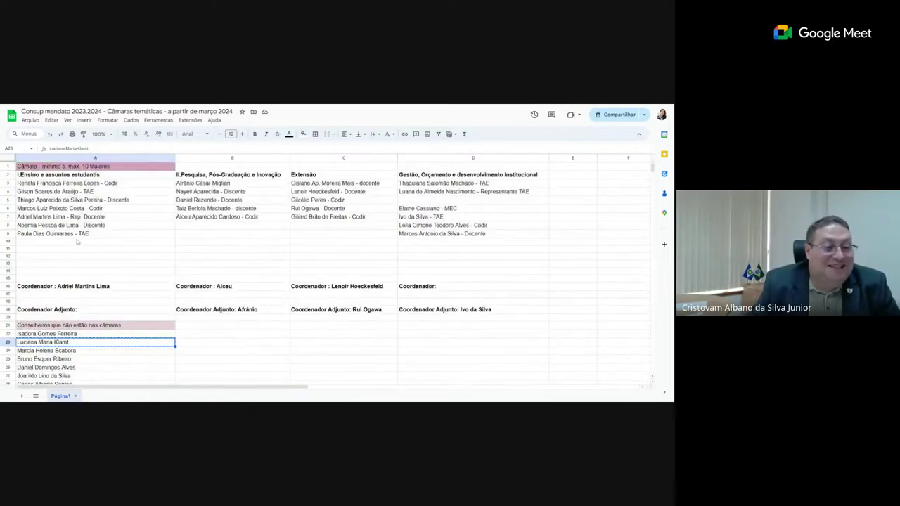
{"action": "left_click", "coordinate": [78, 242]}
- Paste the cut councillor into A10 and append the label '- Codir'
{"action": "key", "text": "ctrl+v"}
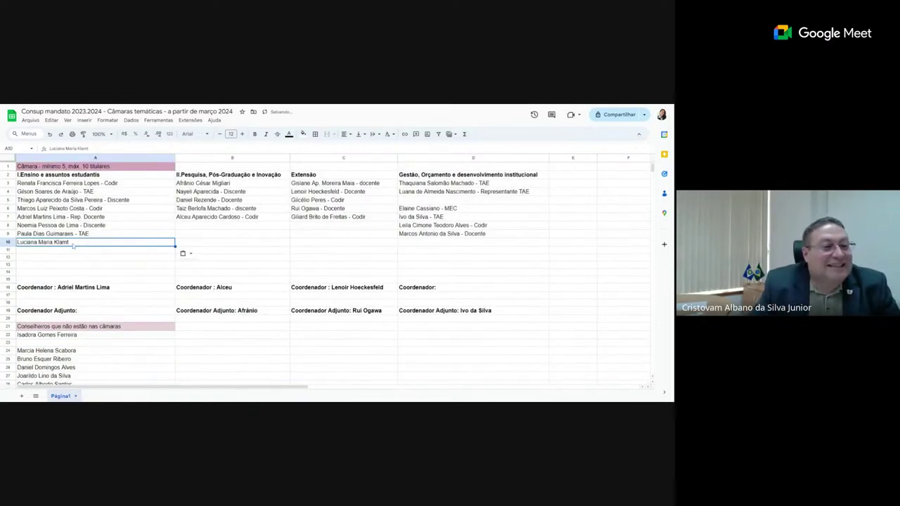
{"action": "double_click", "coordinate": [76, 243]}
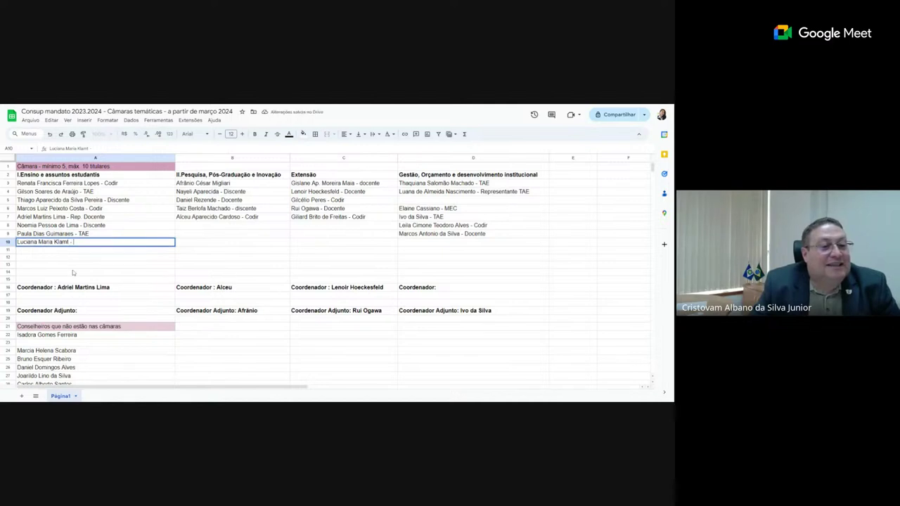
{"action": "type", "text": "- cODIR"}
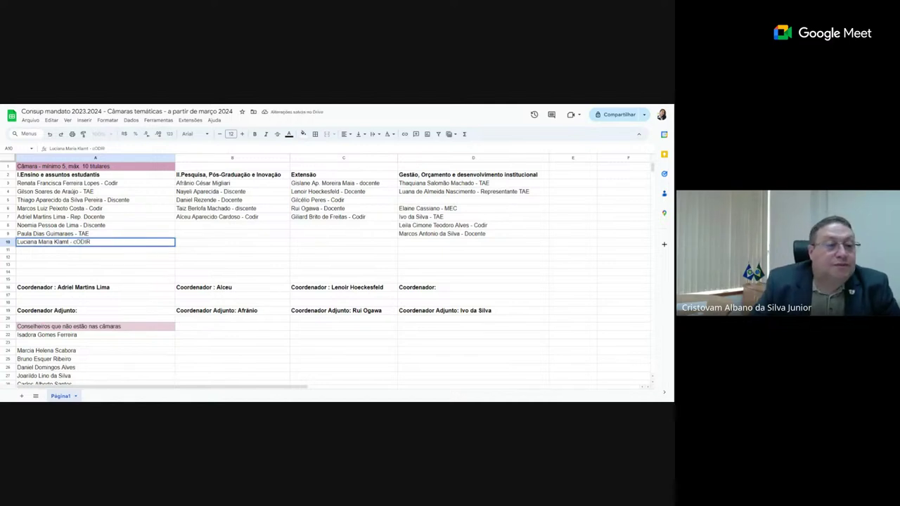
{"action": "key", "text": "BackSpace"}
{"action": "key", "text": "BackSpace"}
{"action": "key", "text": "BackSpace"}
{"action": "key", "text": "BackSpace"}
{"action": "key", "text": "BackSpace"}
{"action": "type", "text": "C"}
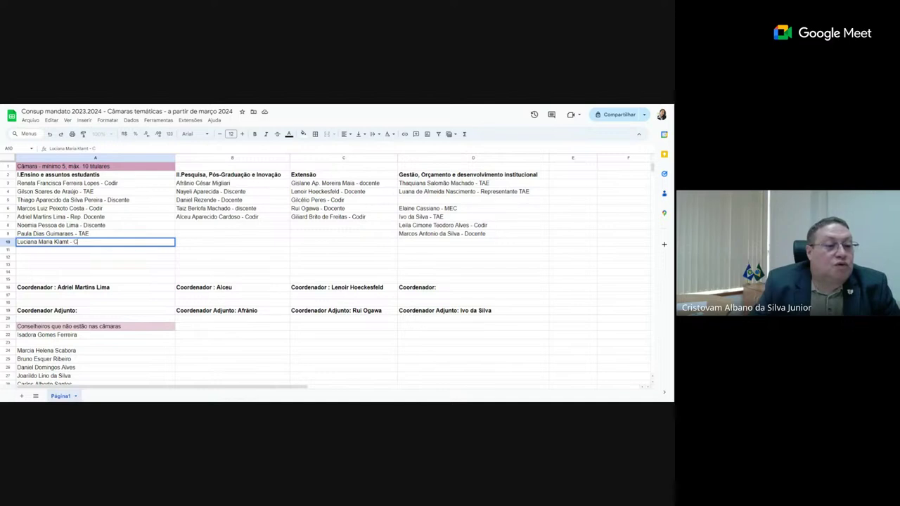
{"action": "type", "text": "odir"}
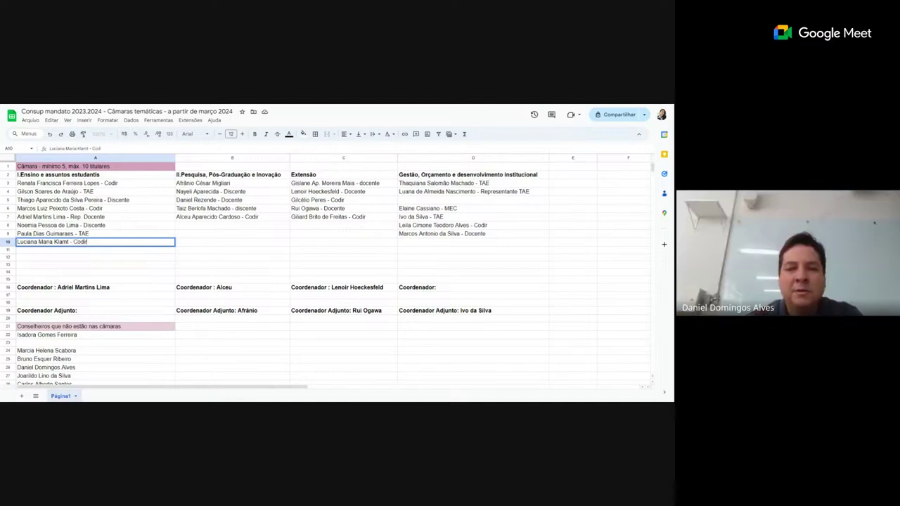
- Commit the A10 entry and cut the unassigned councillor in A26
{"action": "left_click", "coordinate": [94, 352]}
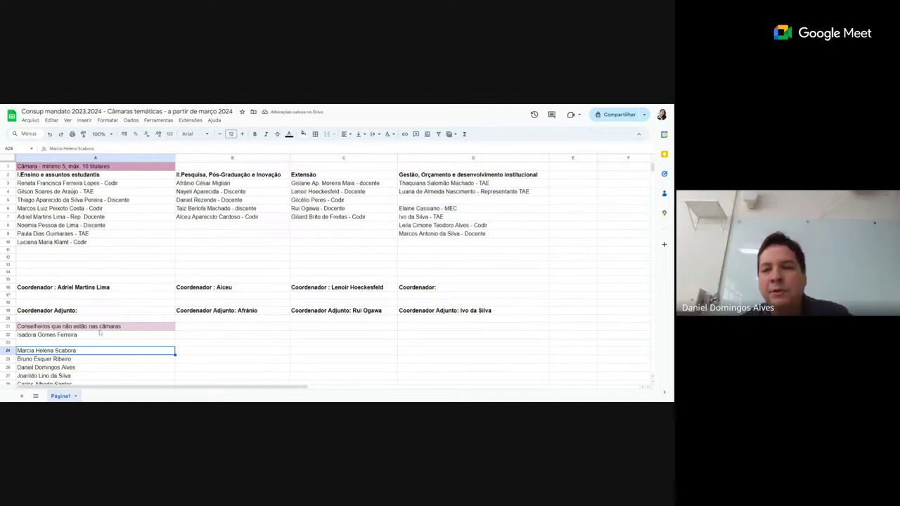
{"action": "scroll", "coordinate": [100, 333], "scroll_direction": "down", "scroll_amount": 3}
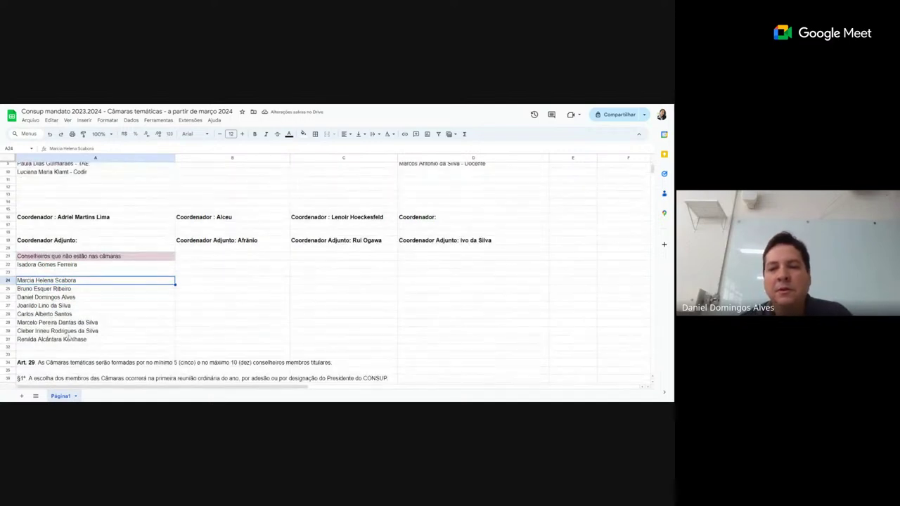
{"action": "left_click", "coordinate": [83, 301]}
{"action": "right_click", "coordinate": [83, 301]}
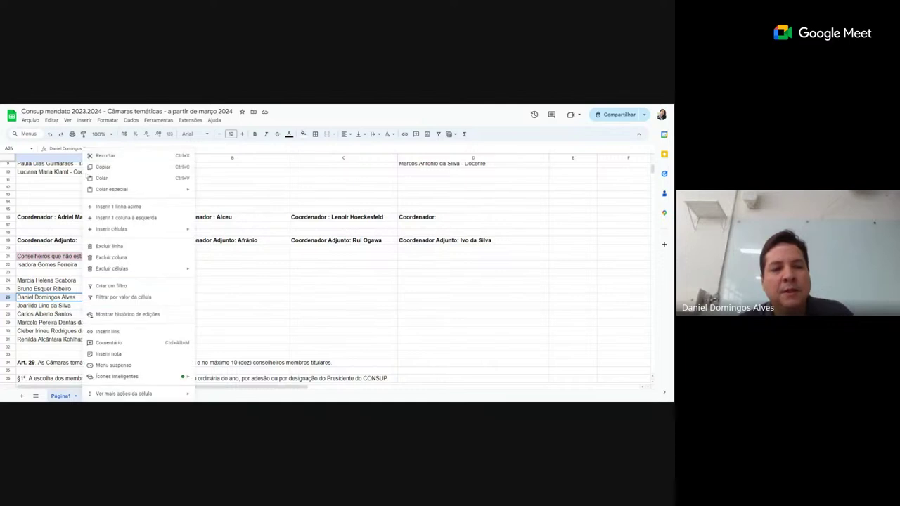
{"action": "left_click", "coordinate": [113, 155]}
{"action": "scroll", "coordinate": [304, 380], "scroll_direction": "up", "scroll_amount": 3}
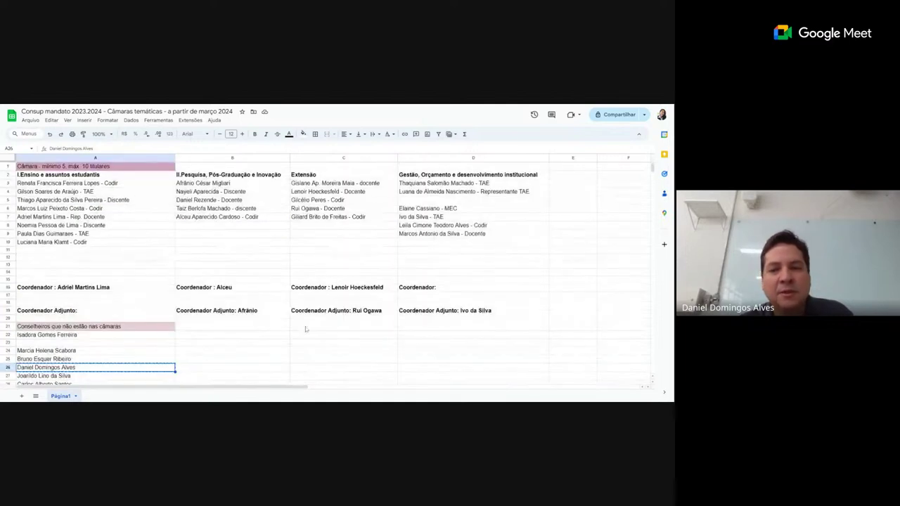
- Paste the councillor into D5 under Gestão and label it '- docente'
{"action": "left_click", "coordinate": [420, 204]}
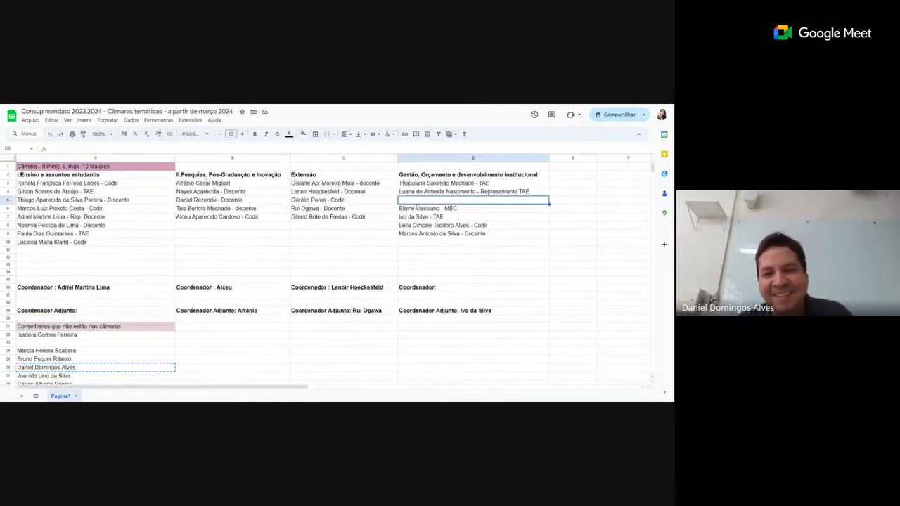
{"action": "key", "text": "ctrl+v"}
{"action": "left_click", "coordinate": [431, 268]}
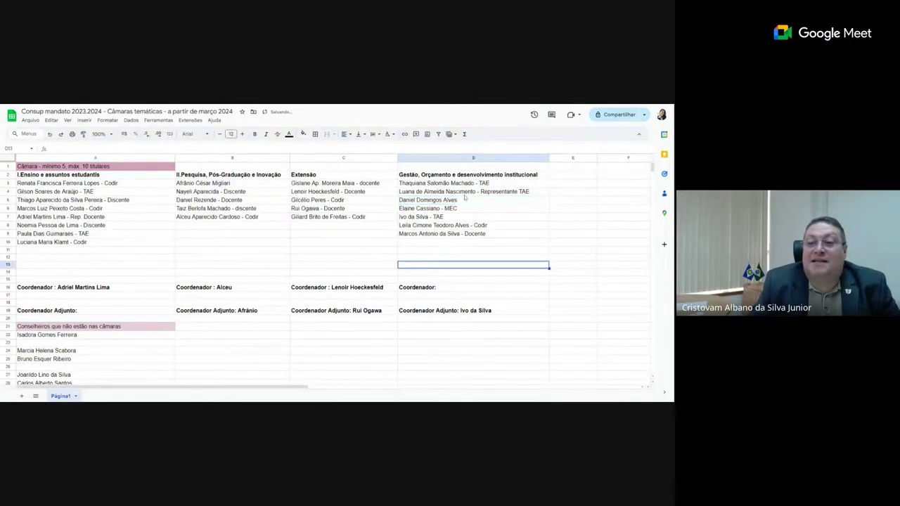
{"action": "double_click", "coordinate": [464, 201]}
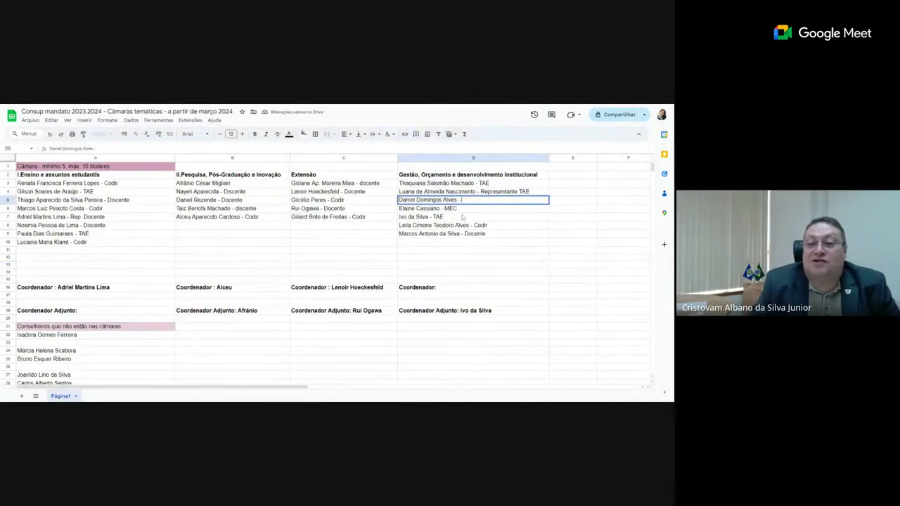
{"action": "type", "text": "- c"}
{"action": "key", "text": "BackSpace"}
{"action": "type", "text": "d"}
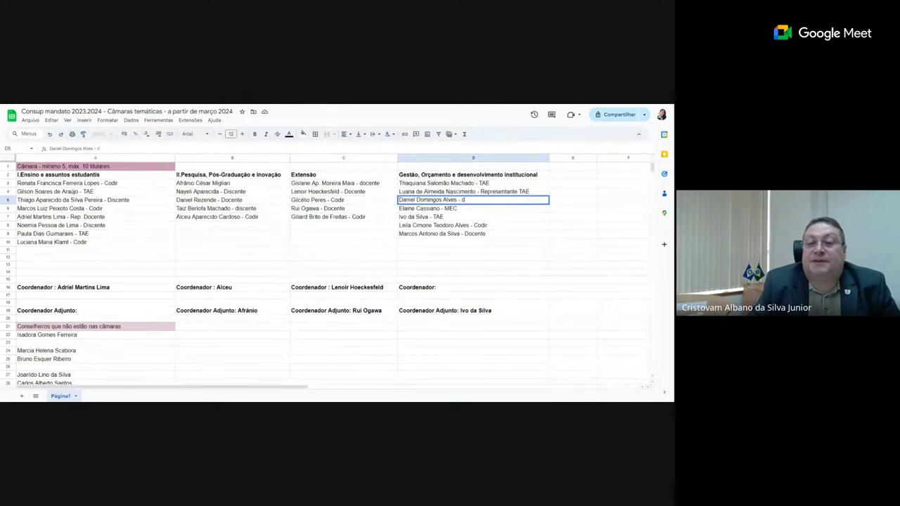
{"action": "type", "text": "ocente"}
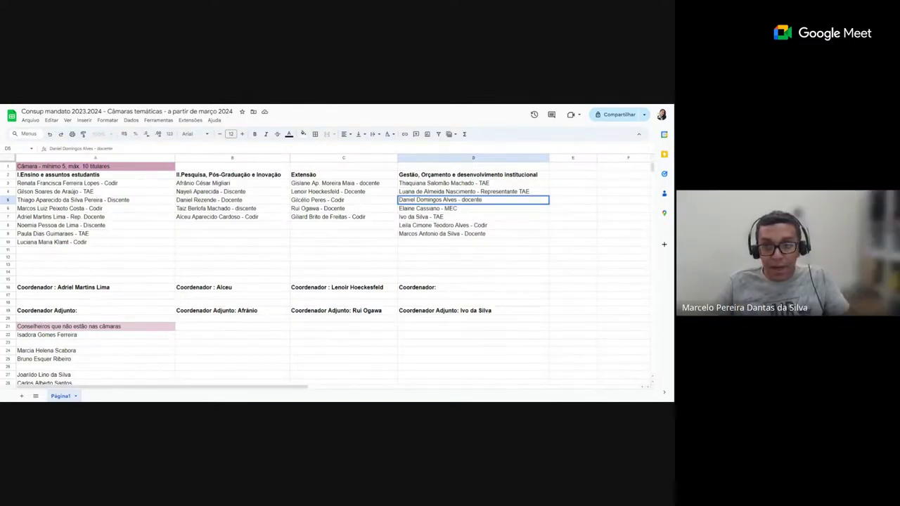
{"action": "left_click", "coordinate": [167, 257]}
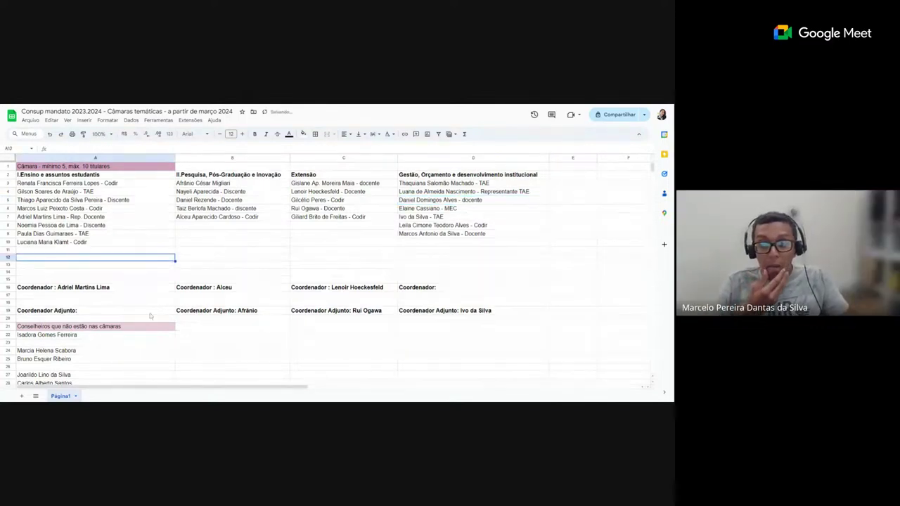
{"action": "scroll", "coordinate": [150, 316], "scroll_direction": "down", "scroll_amount": 1}
{"action": "left_click", "coordinate": [88, 356]}
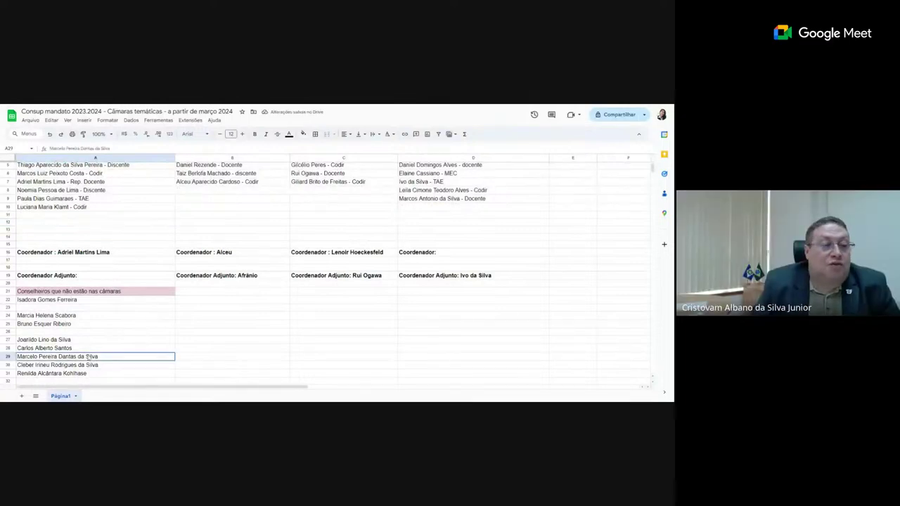
{"action": "right_click", "coordinate": [87, 357]}
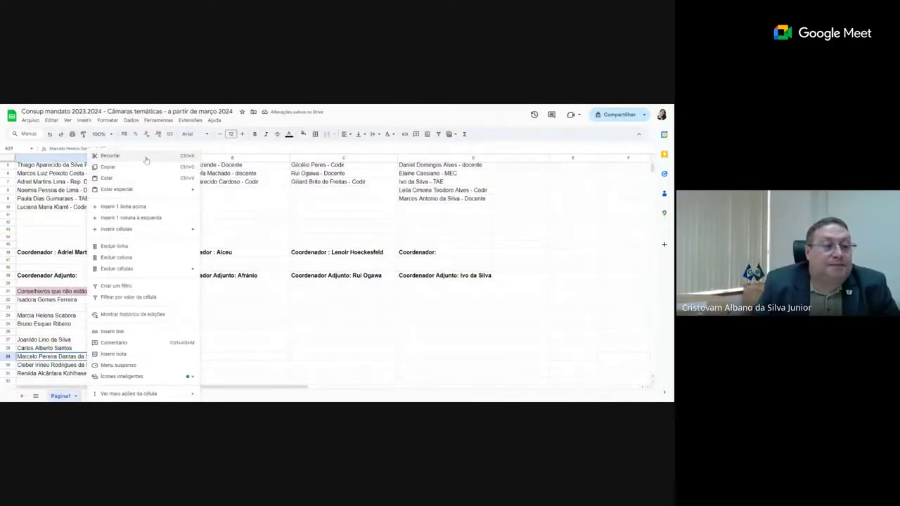
{"action": "left_click", "coordinate": [110, 156]}
{"action": "left_click", "coordinate": [418, 209]}
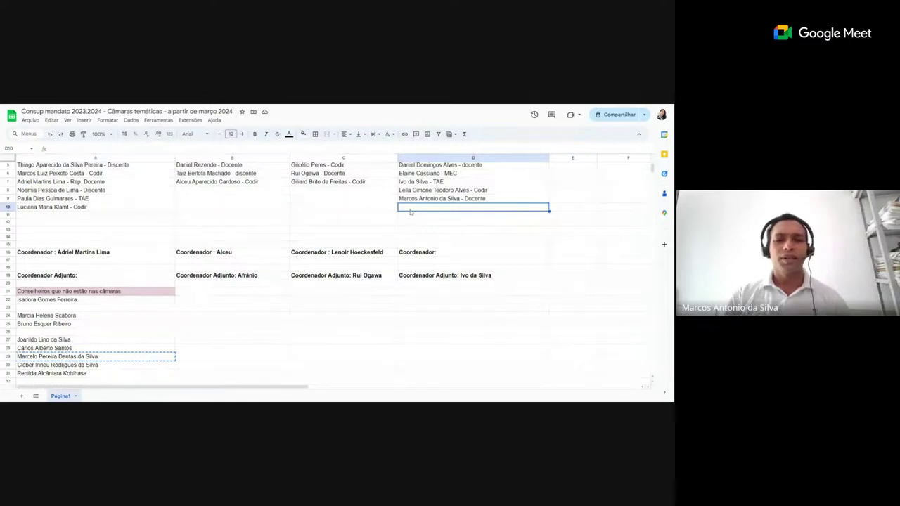
{"action": "key", "text": "ctrl+v"}
{"action": "left_click", "coordinate": [394, 222]}
{"action": "scroll", "coordinate": [415, 211], "scroll_direction": "up", "scroll_amount": 2}
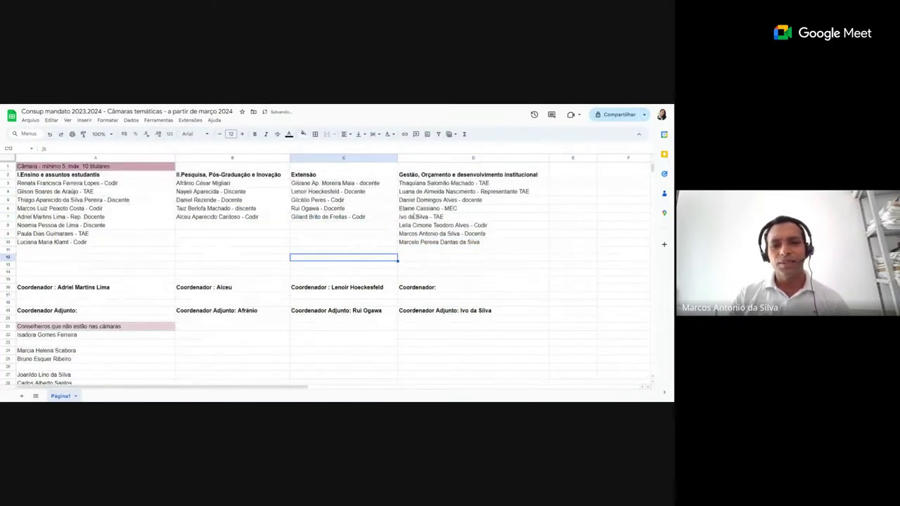
{"action": "left_click", "coordinate": [440, 185]}
{"action": "key", "text": "Down"}
{"action": "key", "text": "Down"}
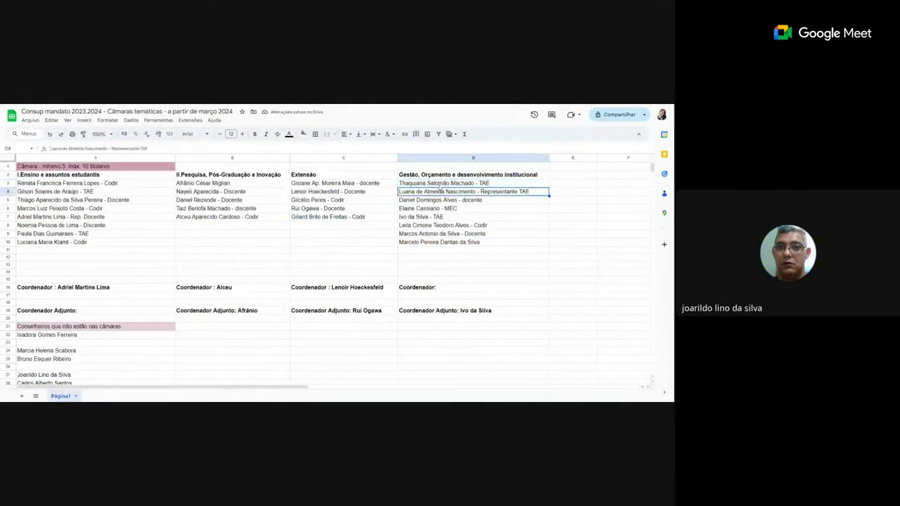
{"action": "key", "text": "Down"}
{"action": "key", "text": "Down"}
{"action": "key", "text": "Down"}
{"action": "key", "text": "Down"}
{"action": "key", "text": "Down"}
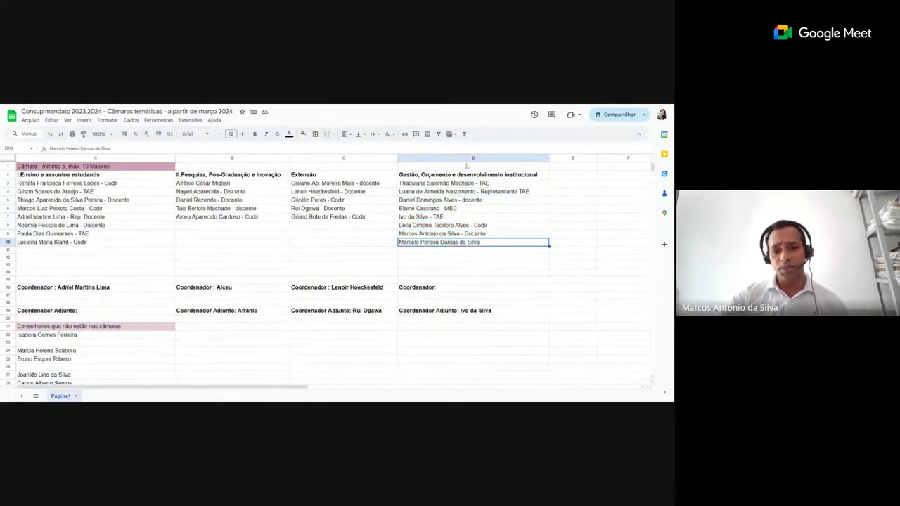
{"action": "left_click", "coordinate": [441, 185]}
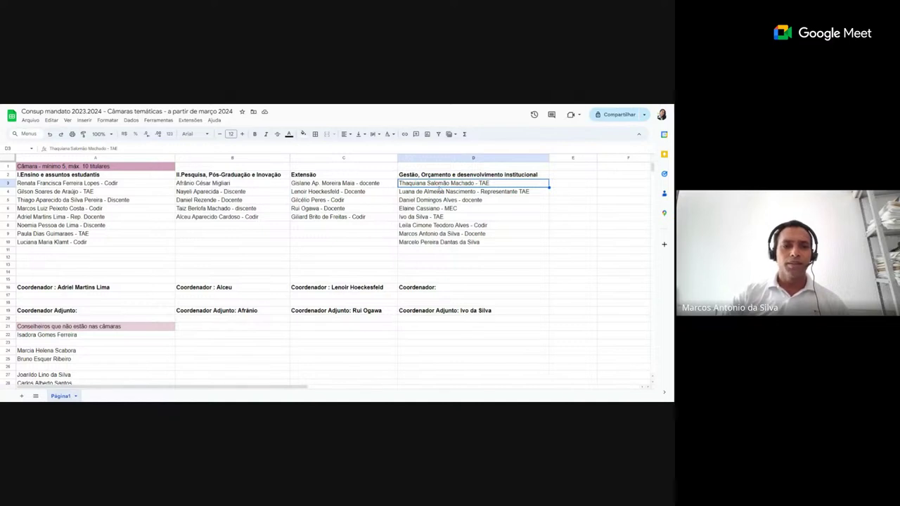
{"action": "key", "text": "Down"}
{"action": "key", "text": "Down"}
{"action": "key", "text": "Down"}
{"action": "key", "text": "Down"}
{"action": "key", "text": "Down"}
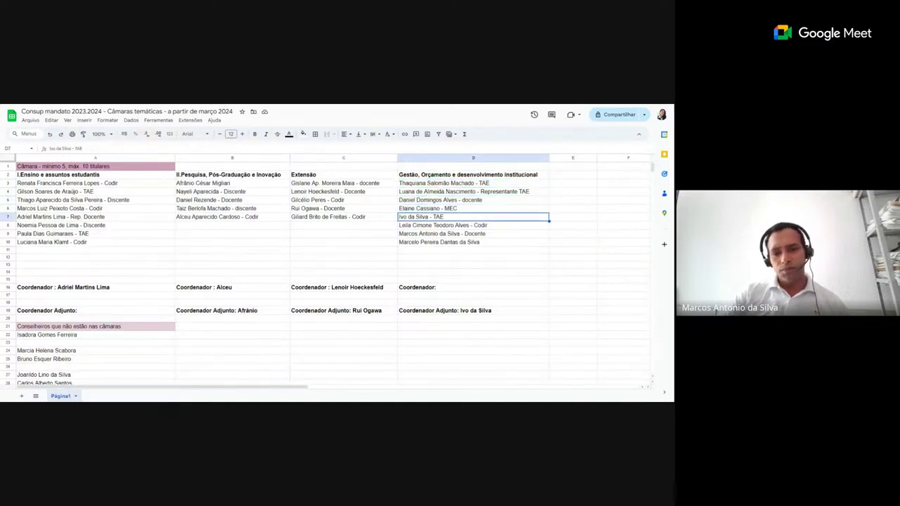
{"action": "key", "text": "Down"}
{"action": "key", "text": "Down"}
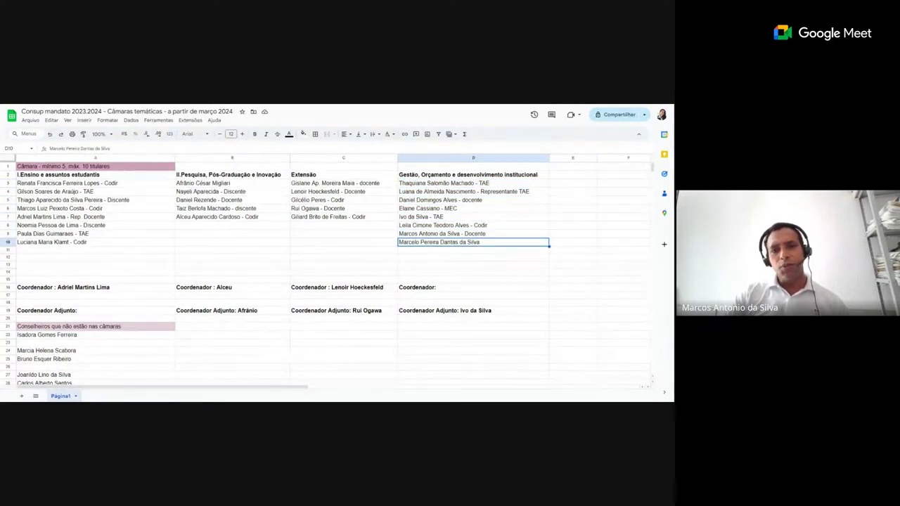
{"action": "left_click", "coordinate": [81, 251]}
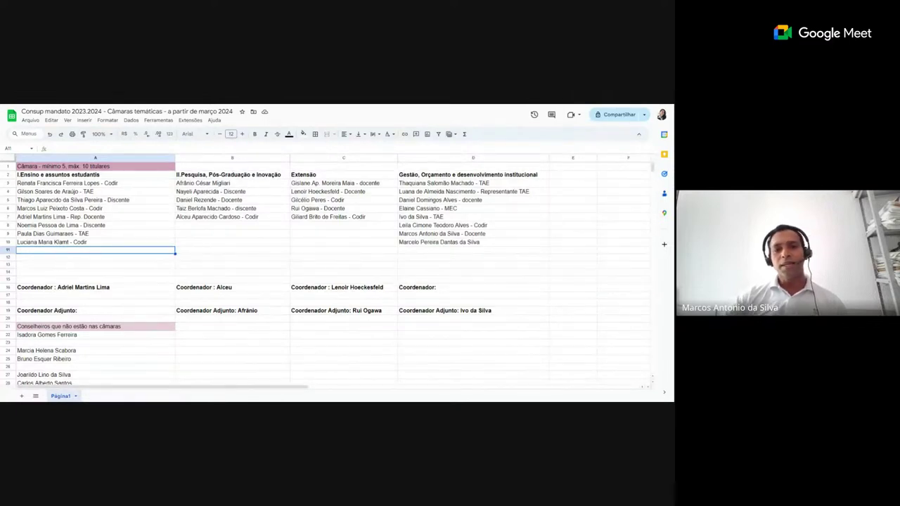
- Move the unassigned councillor in A24 into C8 under Extensão
{"action": "left_click", "coordinate": [72, 351]}
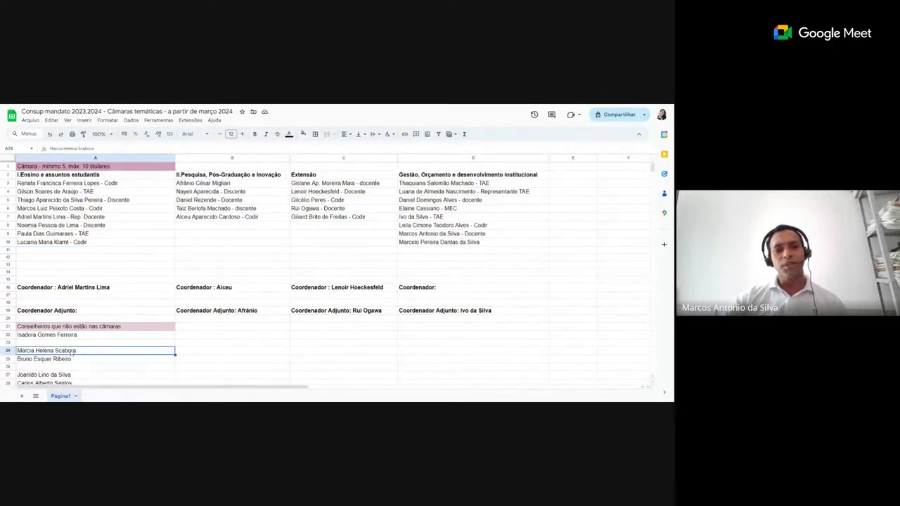
{"action": "key", "text": "ctrl+c"}
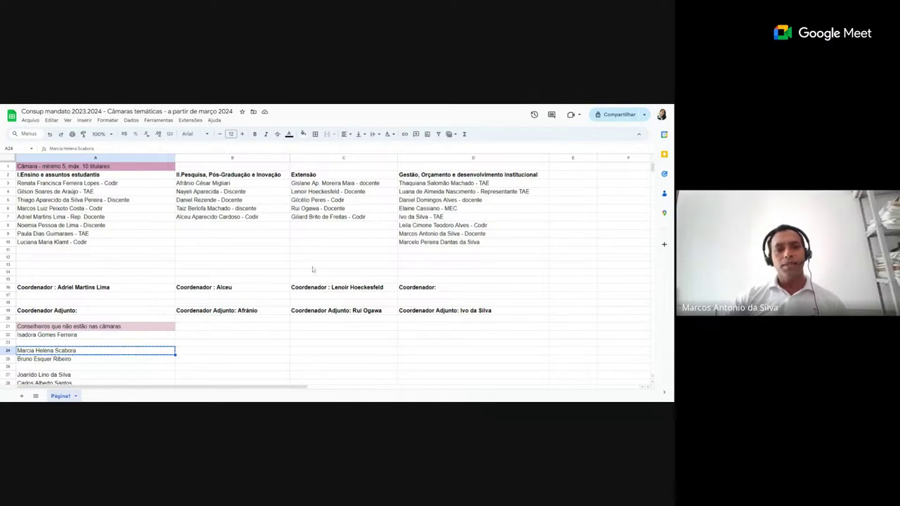
{"action": "left_click", "coordinate": [315, 228]}
{"action": "key", "text": "ctrl+v"}
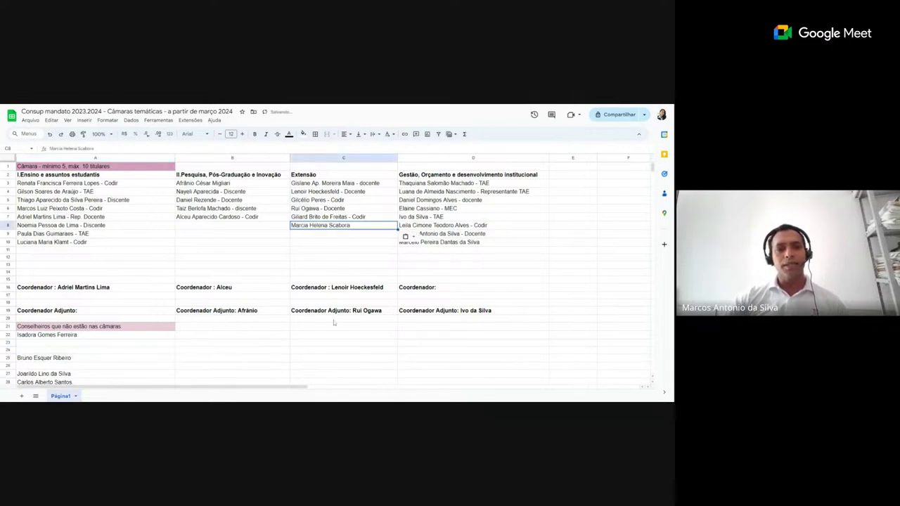
{"action": "left_click", "coordinate": [328, 351]}
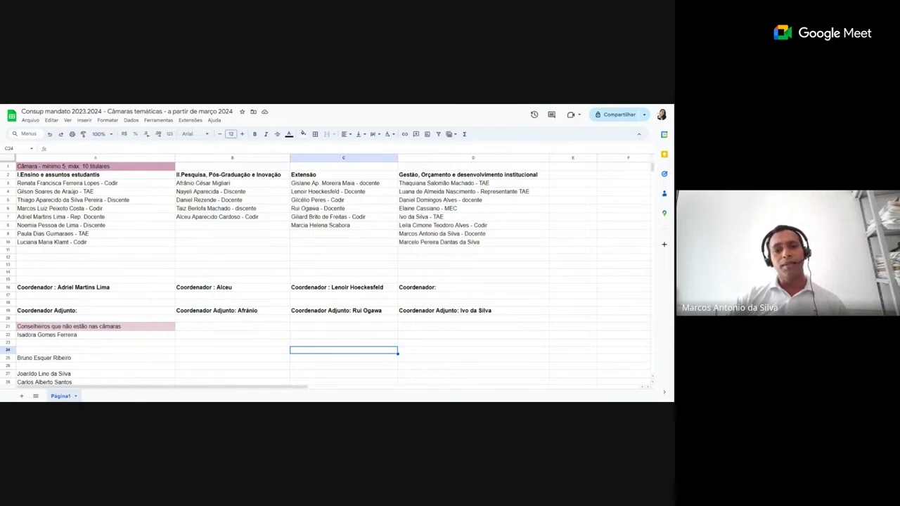
- Move the unassigned councillor in A28 into C9 under Extensão
{"action": "scroll", "coordinate": [87, 351], "scroll_direction": "down", "scroll_amount": 1}
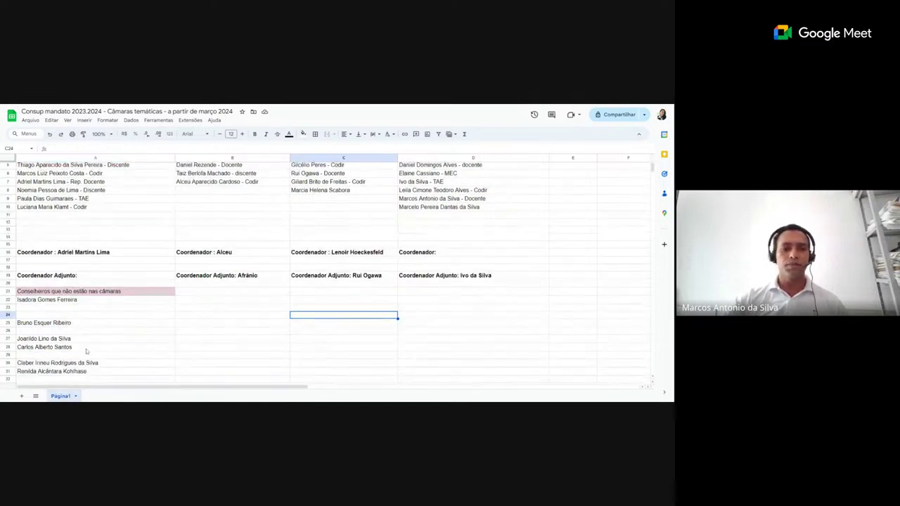
{"action": "left_click", "coordinate": [86, 349]}
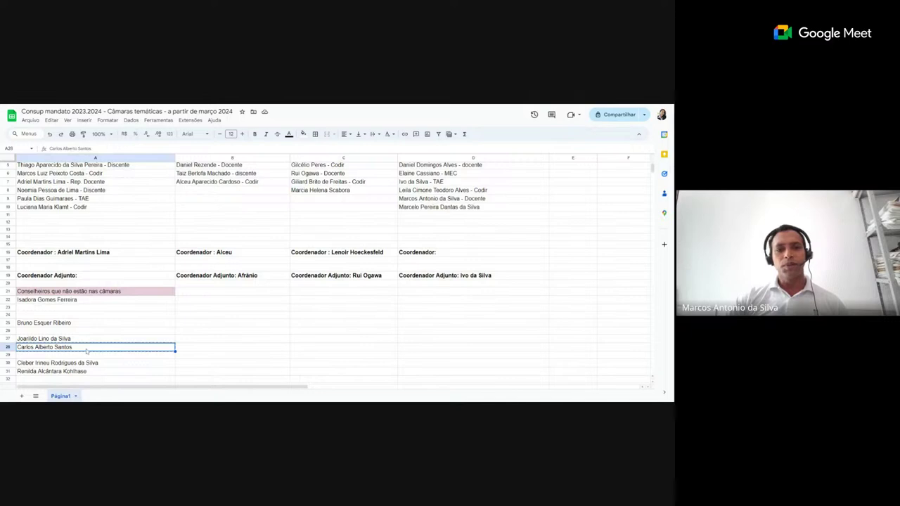
{"action": "scroll", "coordinate": [216, 238], "scroll_direction": "up", "scroll_amount": 2}
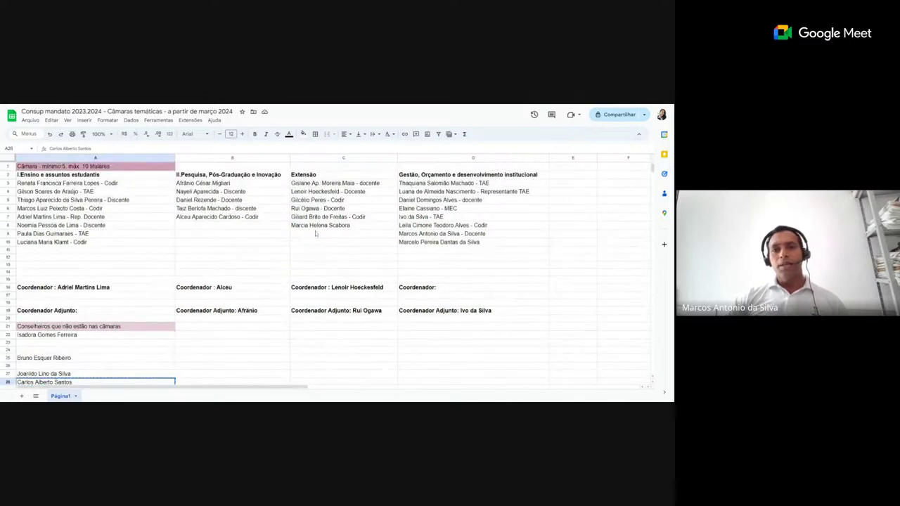
{"action": "left_click", "coordinate": [317, 234]}
{"action": "key", "text": "ctrl+v"}
{"action": "left_click", "coordinate": [316, 251]}
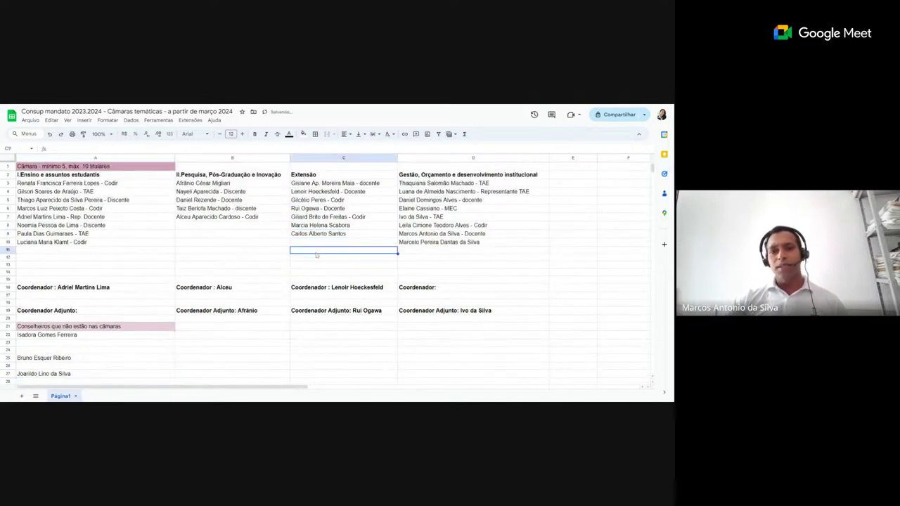
{"action": "scroll", "coordinate": [134, 301], "scroll_direction": "down", "scroll_amount": 2}
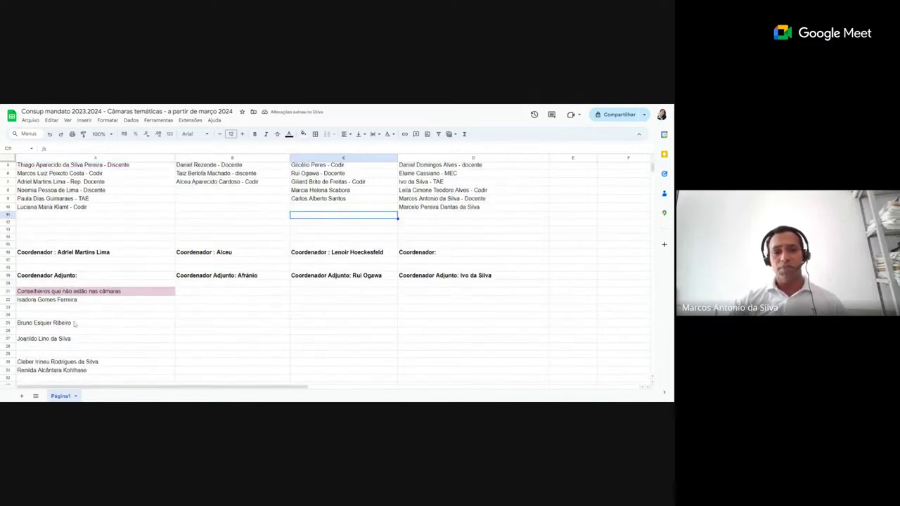
- Delete the empty rows 23–24 and then row 24 from the unassigned list
{"action": "left_click_drag", "start_coordinate": [9, 308], "coordinate": [9, 315]}
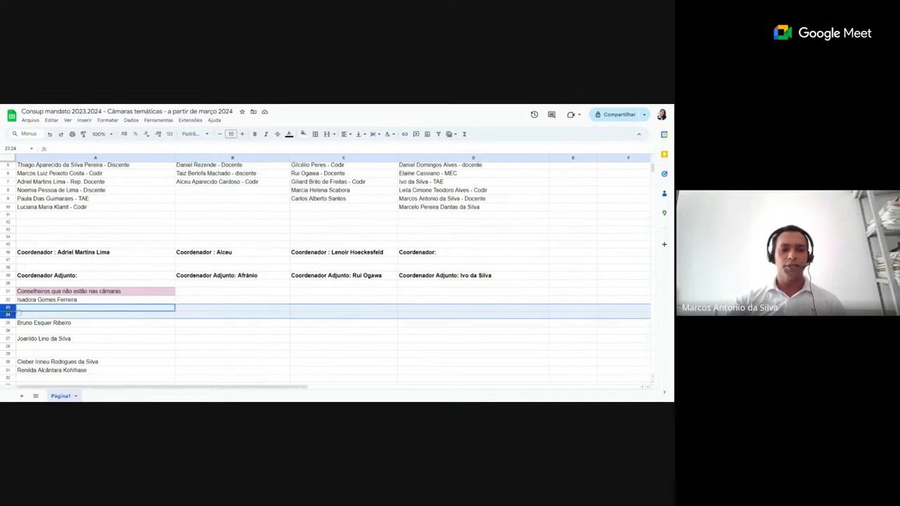
{"action": "right_click", "coordinate": [124, 314]}
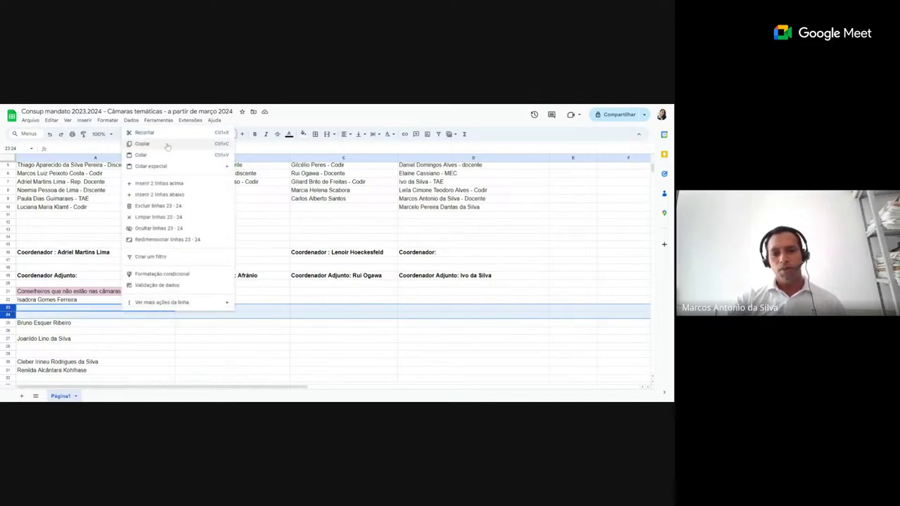
{"action": "left_click", "coordinate": [178, 207]}
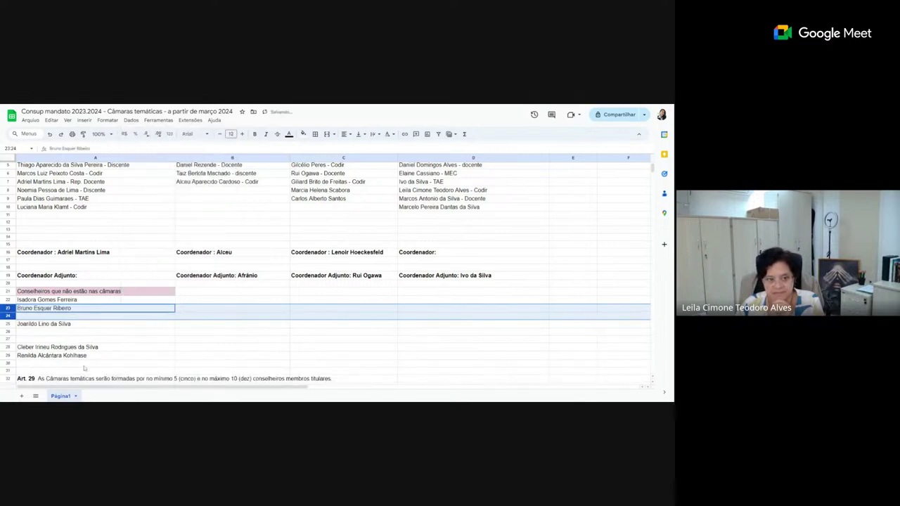
{"action": "left_click", "coordinate": [85, 324]}
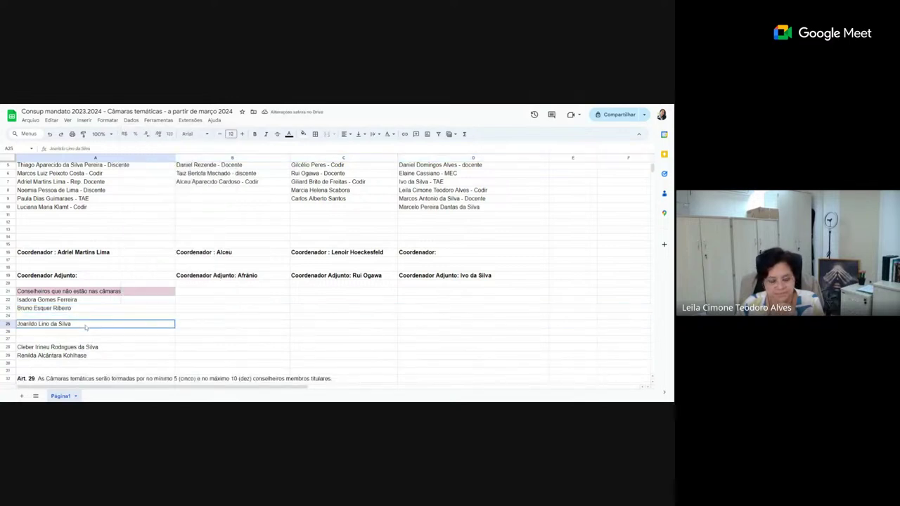
{"action": "left_click", "coordinate": [8, 316]}
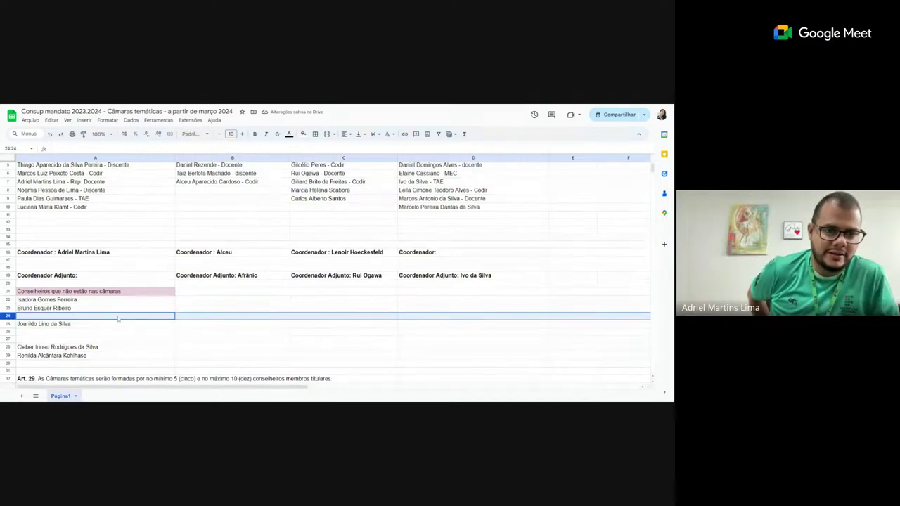
{"action": "right_click", "coordinate": [119, 317]}
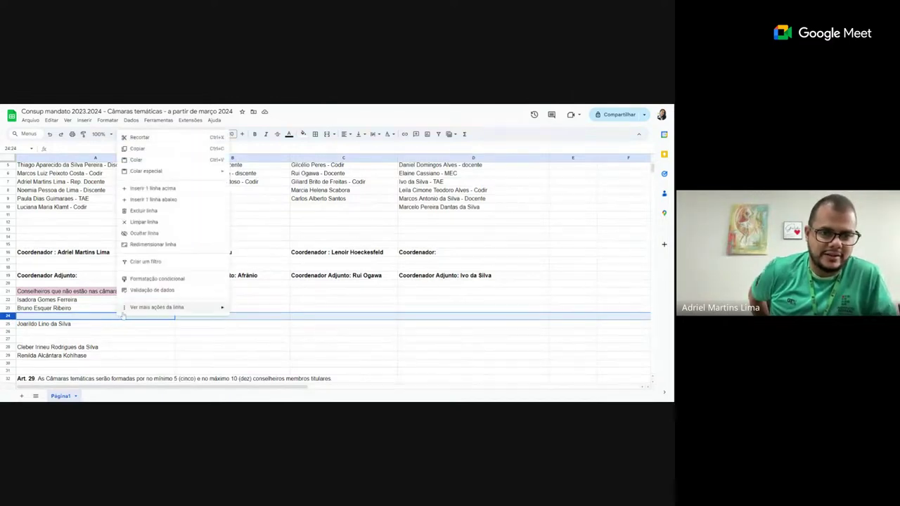
{"action": "left_click", "coordinate": [154, 210]}
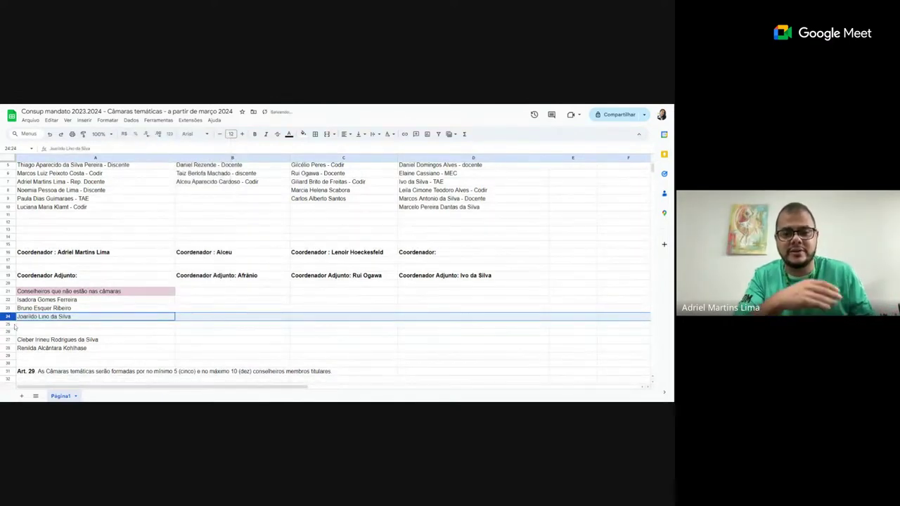
- Delete the empty rows 25–26 so the unassigned list runs rows 22–26
{"action": "left_click", "coordinate": [10, 324]}
{"action": "left_click_drag", "start_coordinate": [10, 324], "coordinate": [10, 332]}
{"action": "right_click", "coordinate": [69, 329]}
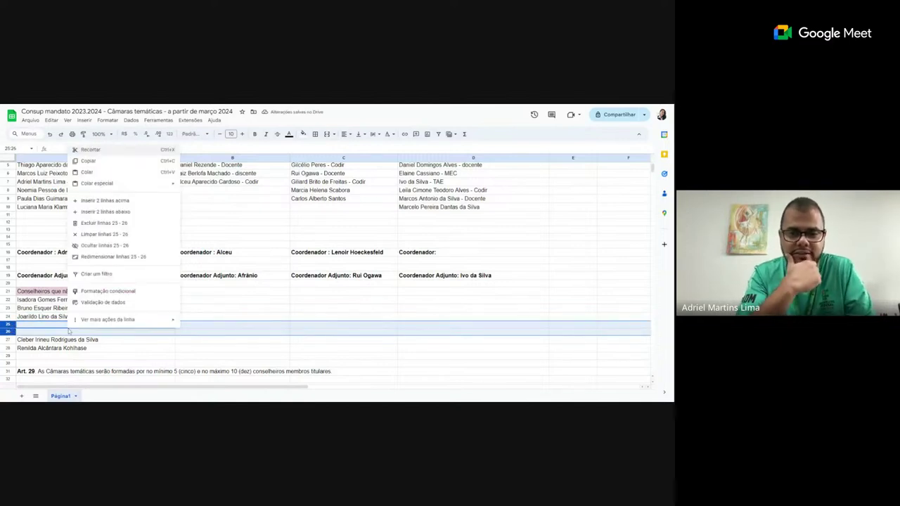
{"action": "left_click", "coordinate": [131, 224]}
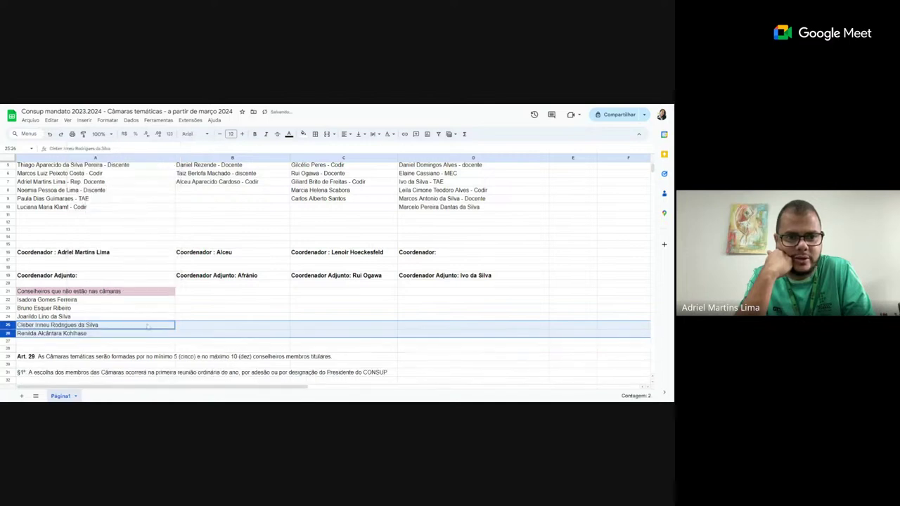
{"action": "left_click", "coordinate": [121, 344]}
{"action": "scroll", "coordinate": [211, 316], "scroll_direction": "up", "scroll_amount": 2}
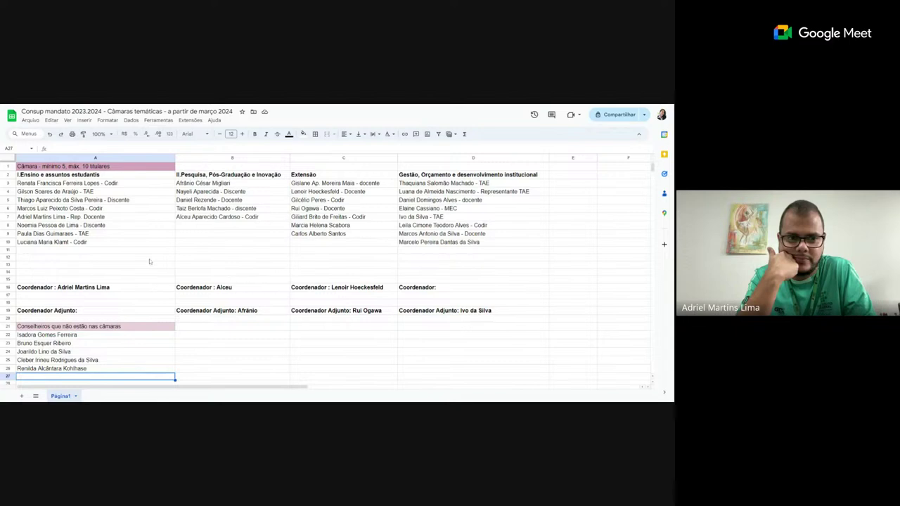
- Review the chamber columns, starting from the first chamber's member in A7
{"action": "left_click", "coordinate": [121, 221]}
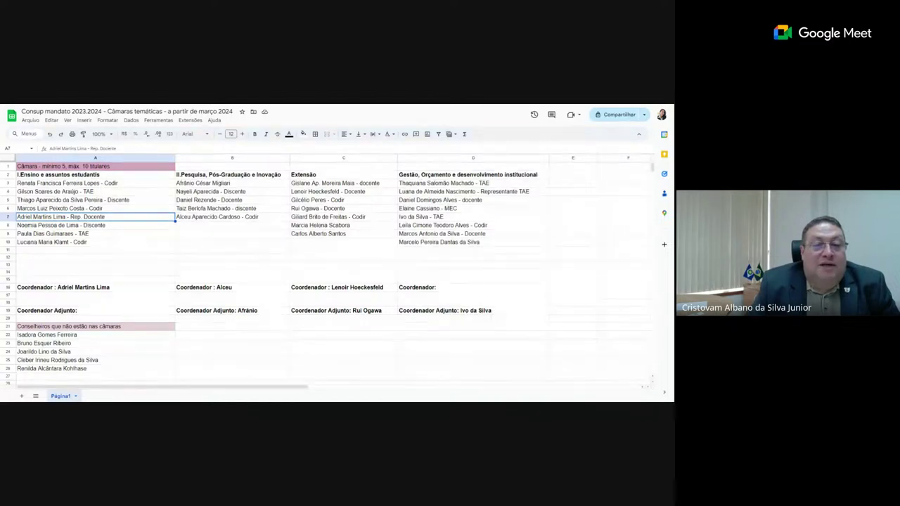
- Move the unassigned councillor from A24 into D11 of the Gestão column, then review its members
{"action": "left_click", "coordinate": [59, 353]}
{"action": "right_click", "coordinate": [59, 353]}
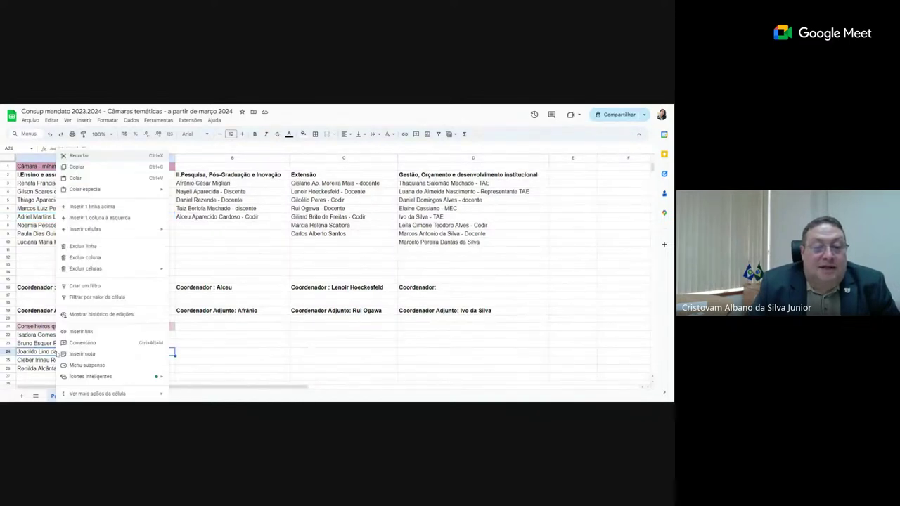
{"action": "left_click", "coordinate": [113, 159]}
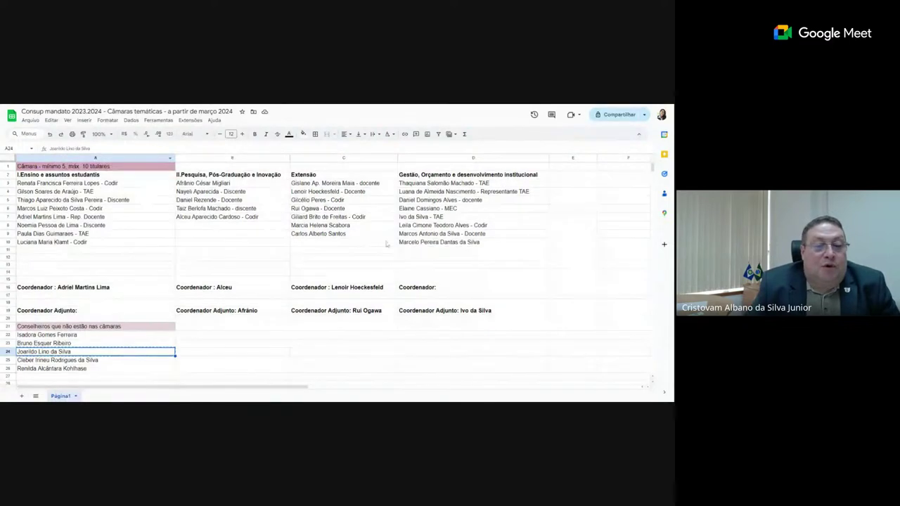
{"action": "left_click", "coordinate": [453, 252]}
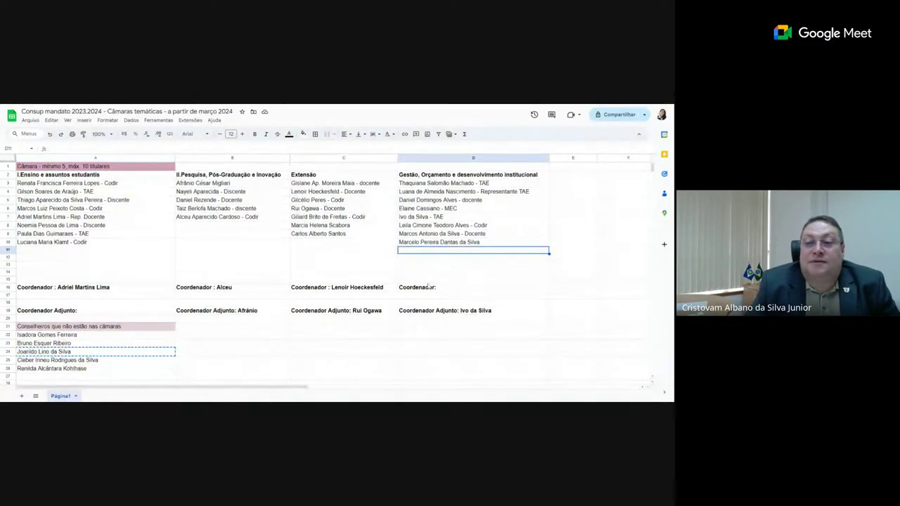
{"action": "key", "text": "ctrl+v"}
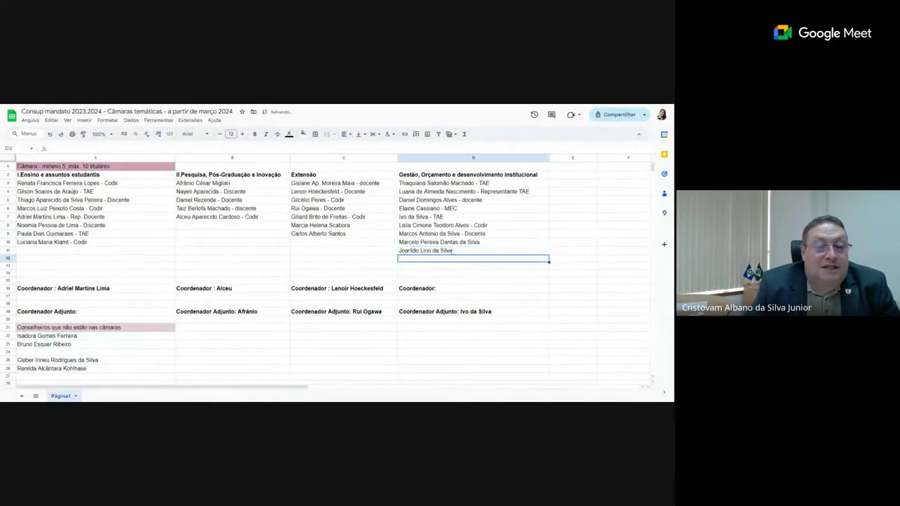
{"action": "left_click", "coordinate": [420, 185]}
{"action": "key", "text": "Down"}
{"action": "key", "text": "Down"}
{"action": "key", "text": "Down"}
{"action": "key", "text": "Down"}
{"action": "key", "text": "Down"}
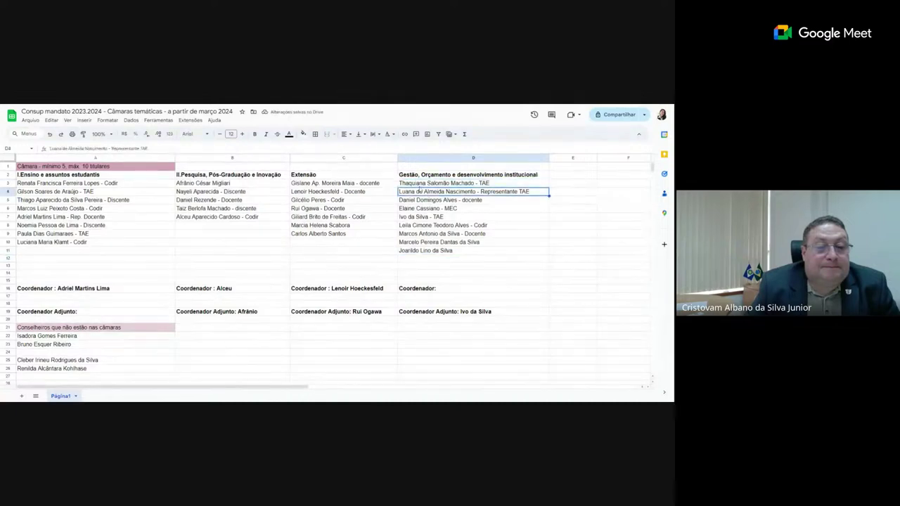
{"action": "key", "text": "Down"}
{"action": "key", "text": "Down"}
{"action": "key", "text": "Down"}
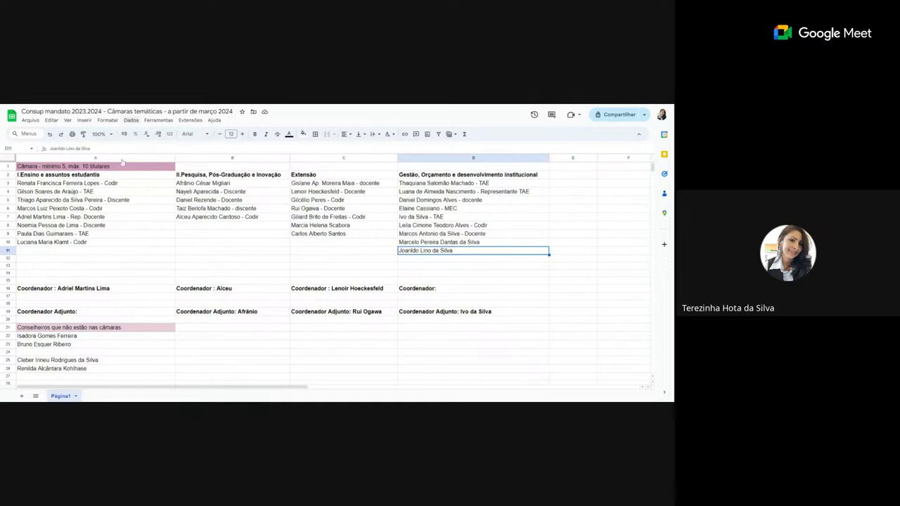
- Move the Rep. Docente councillor from A7 into D12 and recount the Gestão members
{"action": "left_click", "coordinate": [108, 218]}
{"action": "right_click", "coordinate": [108, 220]}
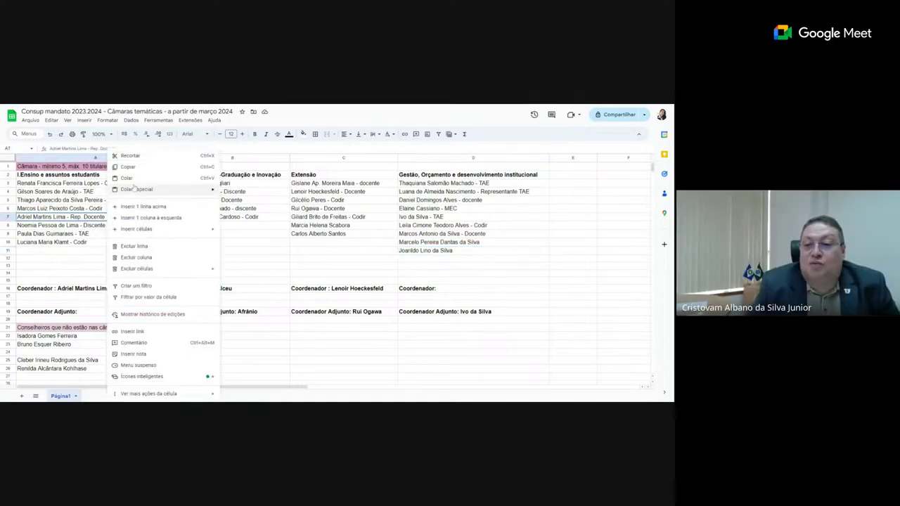
{"action": "left_click", "coordinate": [130, 165]}
{"action": "left_click", "coordinate": [423, 259]}
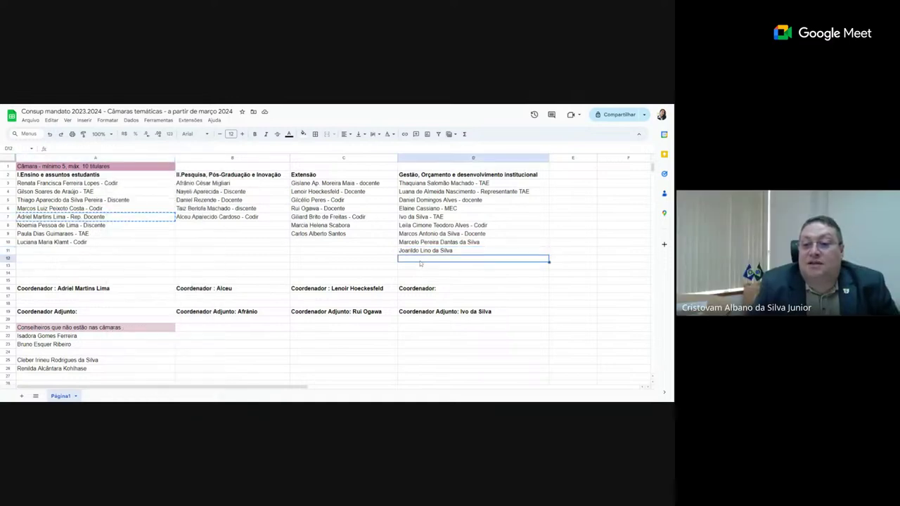
{"action": "key", "text": "ctrl+v"}
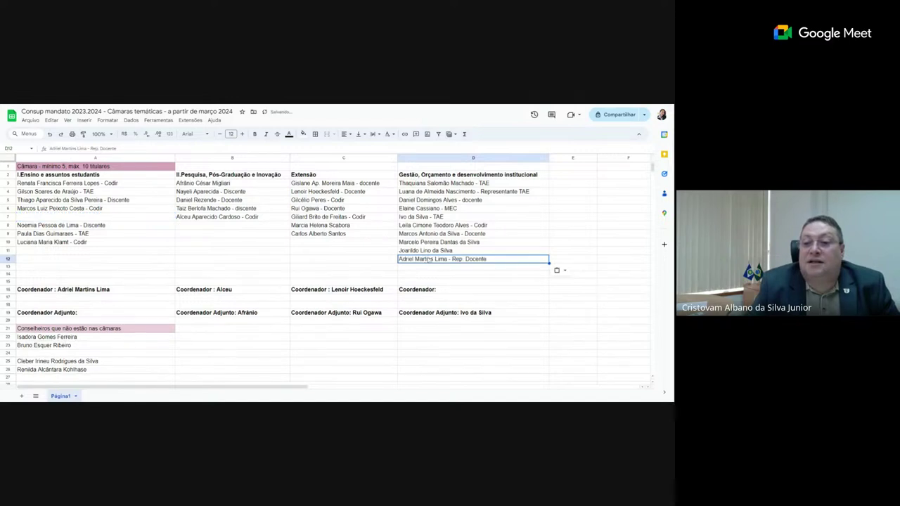
{"action": "left_click", "coordinate": [437, 184]}
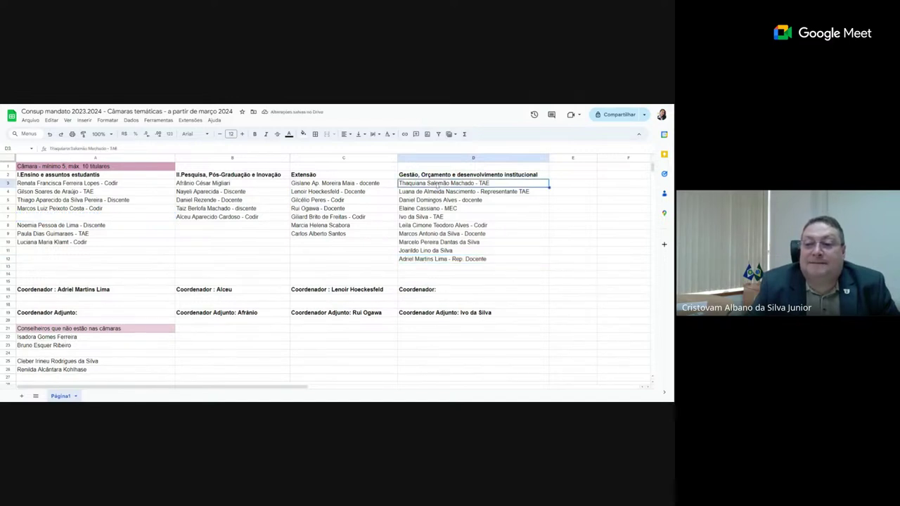
{"action": "key", "text": "Down"}
{"action": "key", "text": "Down"}
{"action": "key", "text": "Down"}
{"action": "key", "text": "Down"}
{"action": "key", "text": "Down"}
{"action": "key", "text": "Down"}
{"action": "key", "text": "Down"}
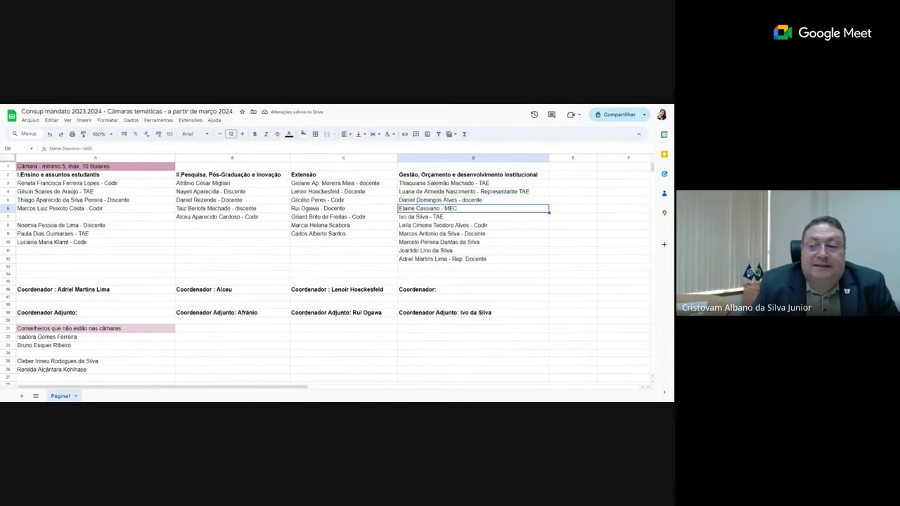
{"action": "key", "text": "Down"}
{"action": "key", "text": "Down"}
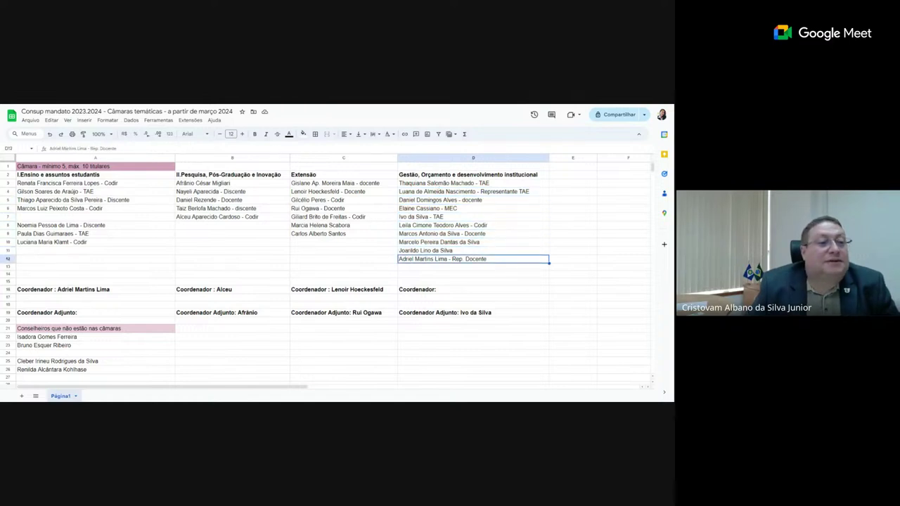
- Move the unassigned councillor from A23 into the vacant A7 slot of the Ensino chamber
{"action": "left_click", "coordinate": [66, 344]}
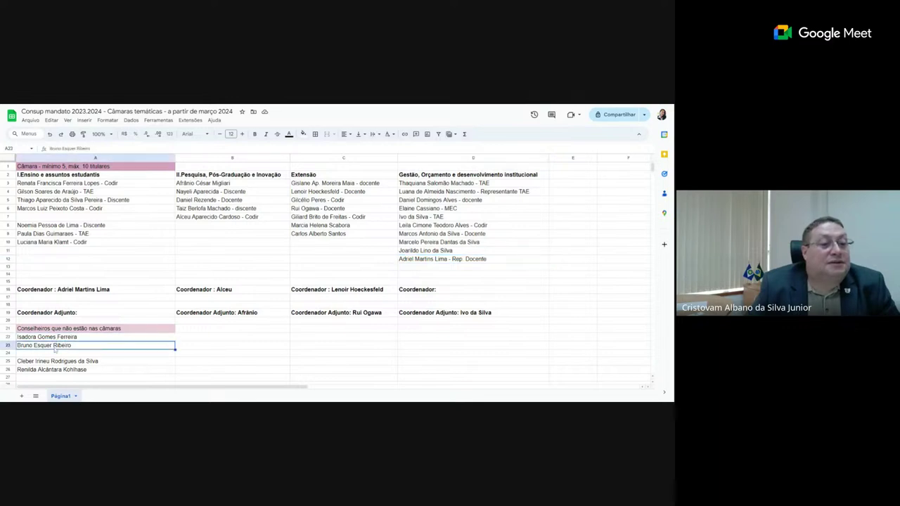
{"action": "right_click", "coordinate": [55, 348]}
{"action": "left_click", "coordinate": [76, 167]}
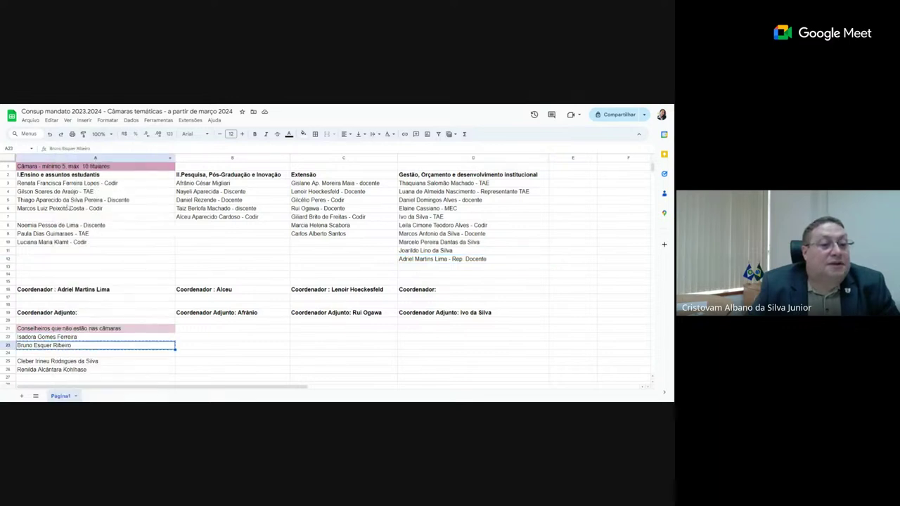
{"action": "left_click", "coordinate": [70, 218]}
{"action": "key", "text": "ctrl+v"}
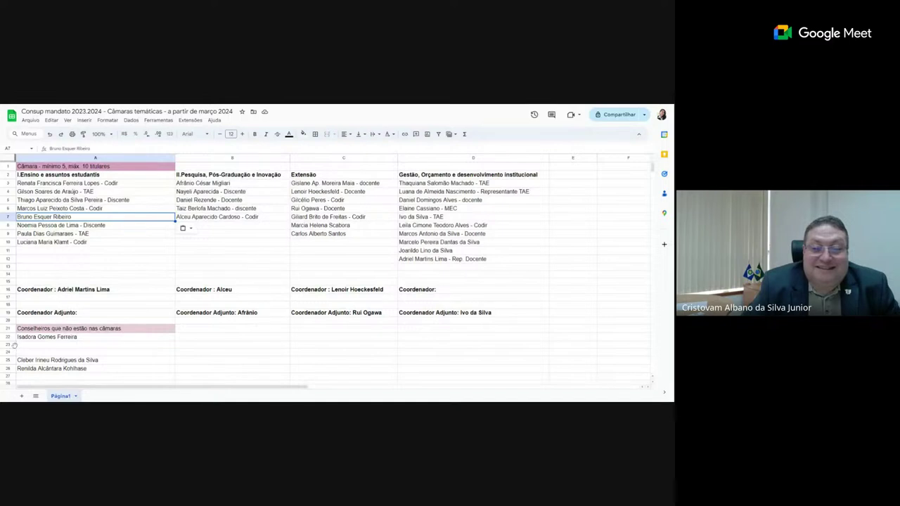
- Delete the now-empty rows 23 and 24 from the unassigned list
{"action": "left_click_drag", "start_coordinate": [14, 345], "coordinate": [18, 351]}
{"action": "right_click", "coordinate": [43, 352]}
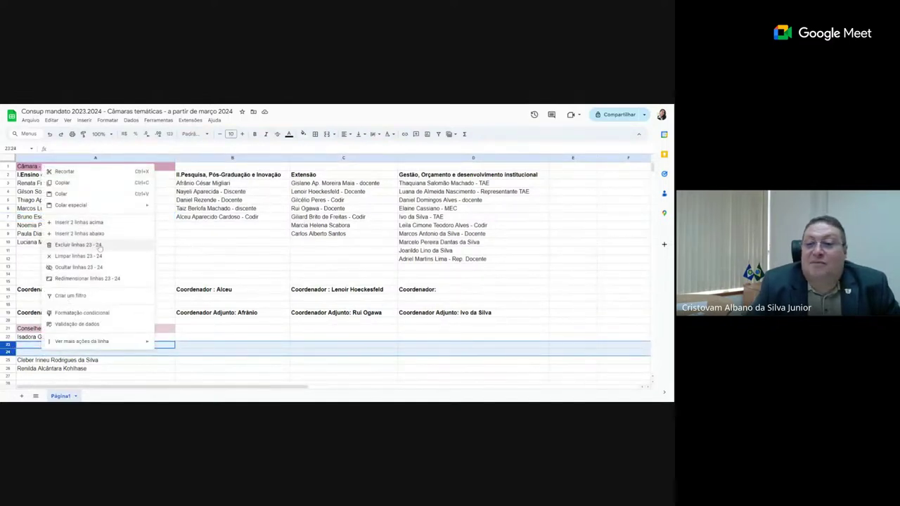
{"action": "left_click", "coordinate": [100, 246]}
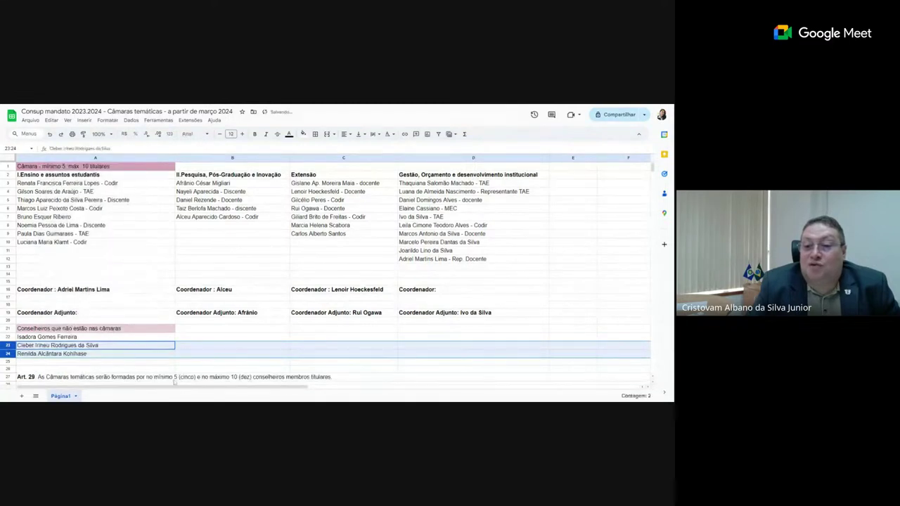
{"action": "left_click", "coordinate": [181, 363]}
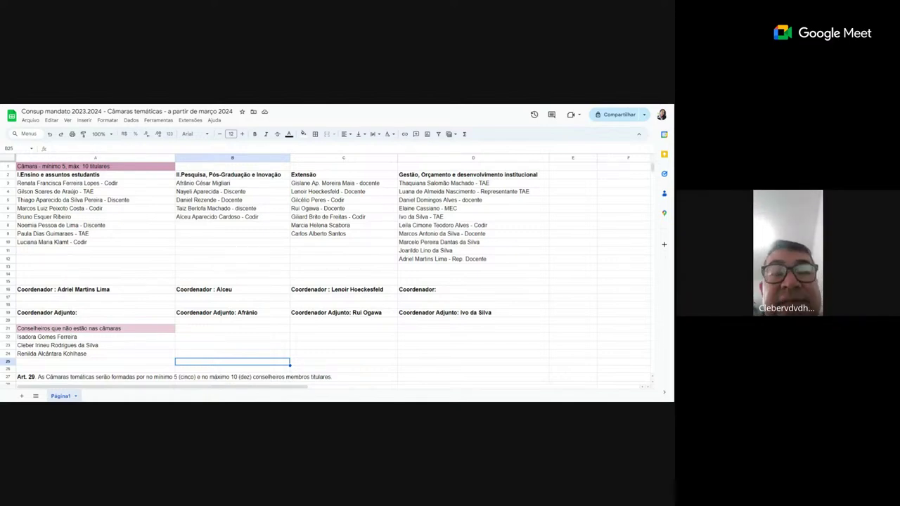
- Erase the name in A16 so it reads only 'Coordenador :'
{"action": "double_click", "coordinate": [124, 292]}
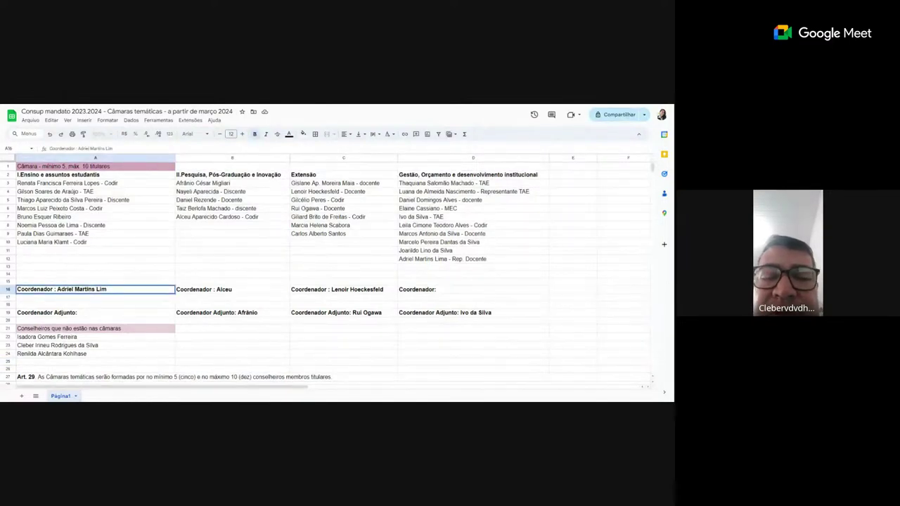
{"action": "key", "text": "BackSpace"}
{"action": "key", "text": "BackSpace"}
{"action": "key", "text": "BackSpace"}
{"action": "key", "text": "BackSpace"}
{"action": "key", "text": "BackSpace"}
{"action": "key", "text": "BackSpace"}
{"action": "key", "text": "BackSpace"}
{"action": "key", "text": "BackSpace"}
{"action": "key", "text": "BackSpace"}
{"action": "key", "text": "BackSpace"}
{"action": "key", "text": "BackSpace"}
{"action": "key", "text": "BackSpace"}
{"action": "key", "text": "BackSpace"}
{"action": "key", "text": "BackSpace"}
{"action": "key", "text": "BackSpace"}
{"action": "key", "text": "BackSpace"}
{"action": "key", "text": "BackSpace"}
{"action": "key", "text": "BackSpace"}
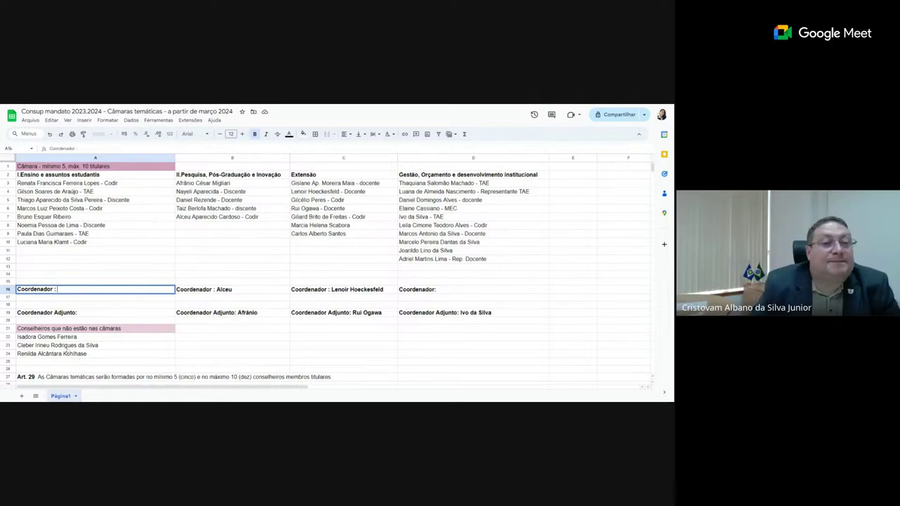
- Move the unassigned councillor from A23 into B8 of the Pesquisa, Pós-Graduação e Inovação column
{"action": "left_click", "coordinate": [63, 346]}
{"action": "right_click", "coordinate": [63, 348]}
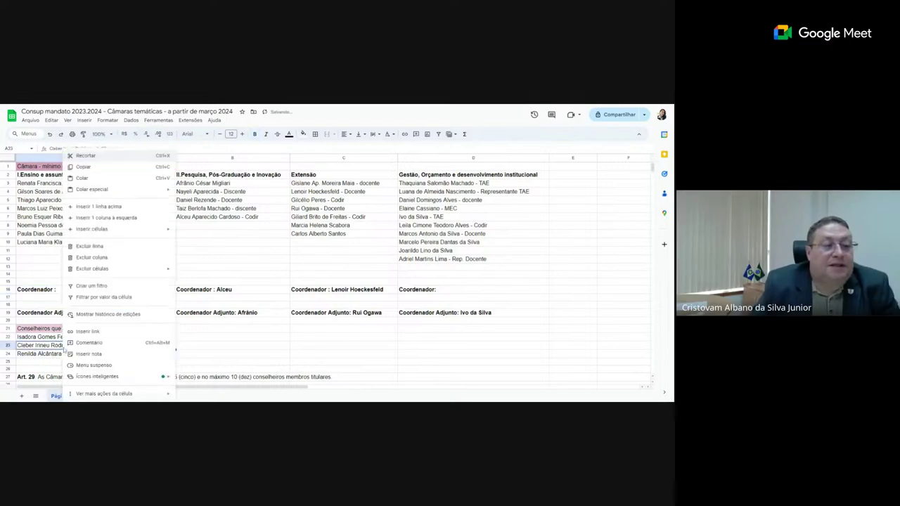
{"action": "left_click", "coordinate": [85, 155]}
{"action": "left_click", "coordinate": [224, 227]}
{"action": "key", "text": "ctrl+v"}
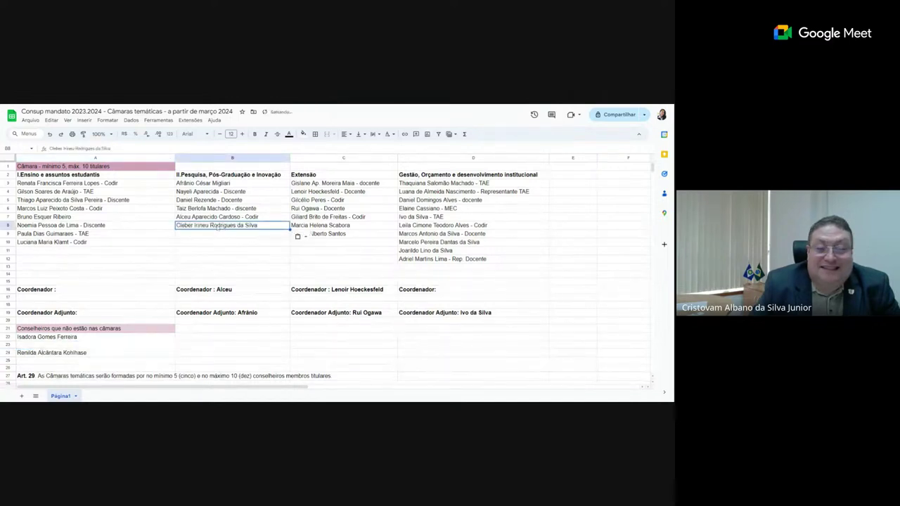
- Select the empty row 23 and dismiss its action menu without changes
{"action": "left_click", "coordinate": [41, 368]}
{"action": "left_click", "coordinate": [7, 345]}
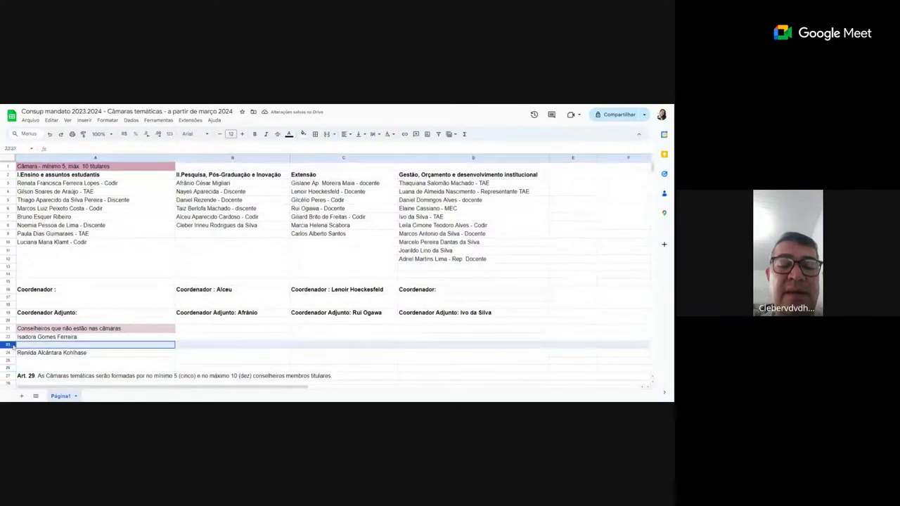
{"action": "right_click", "coordinate": [65, 350]}
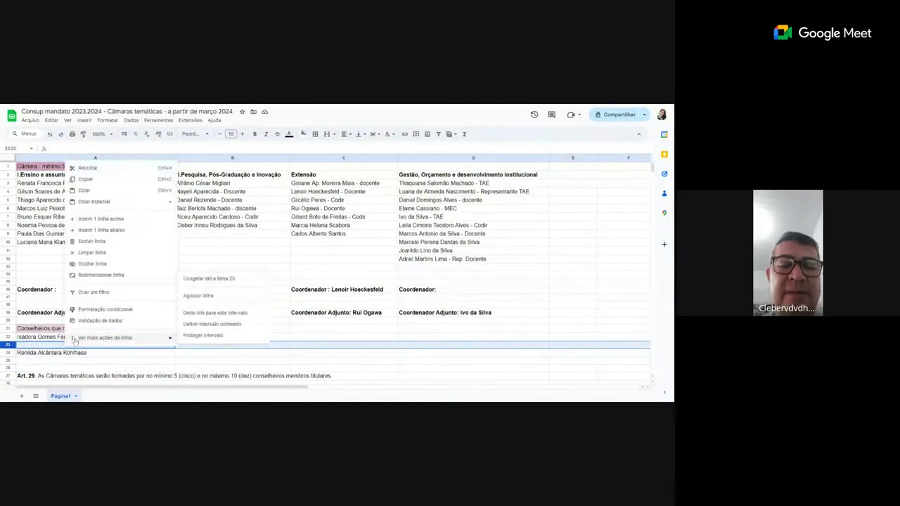
{"action": "key", "text": "Escape"}
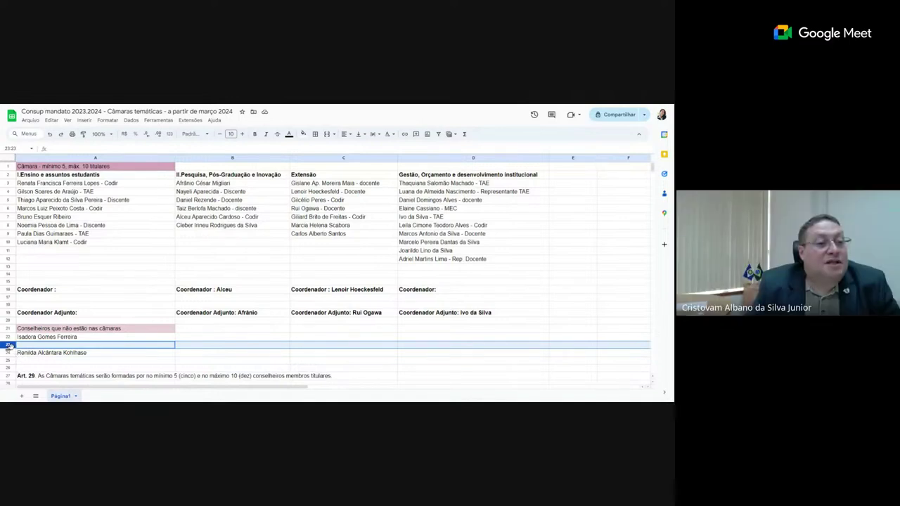
- Delete empty row 23 so the two unassigned councillors sit in rows 22–23
{"action": "right_click", "coordinate": [9, 344]}
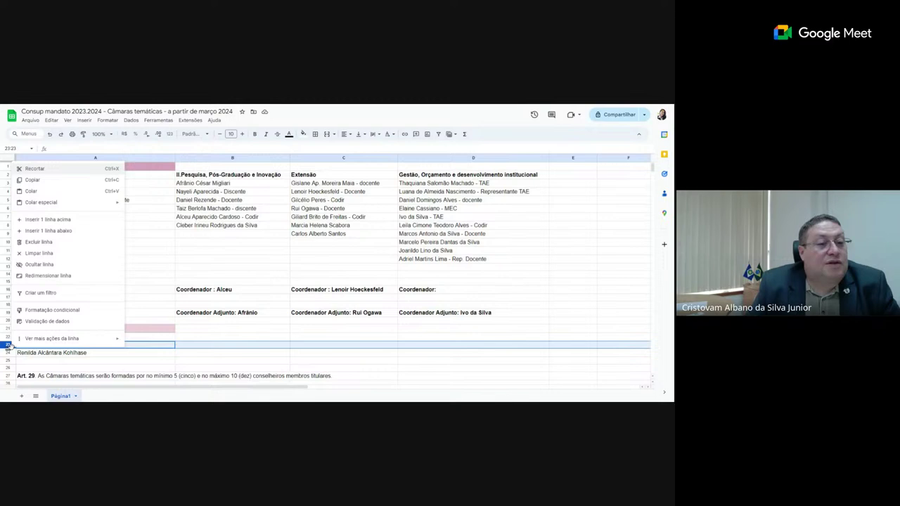
{"action": "left_click", "coordinate": [61, 244]}
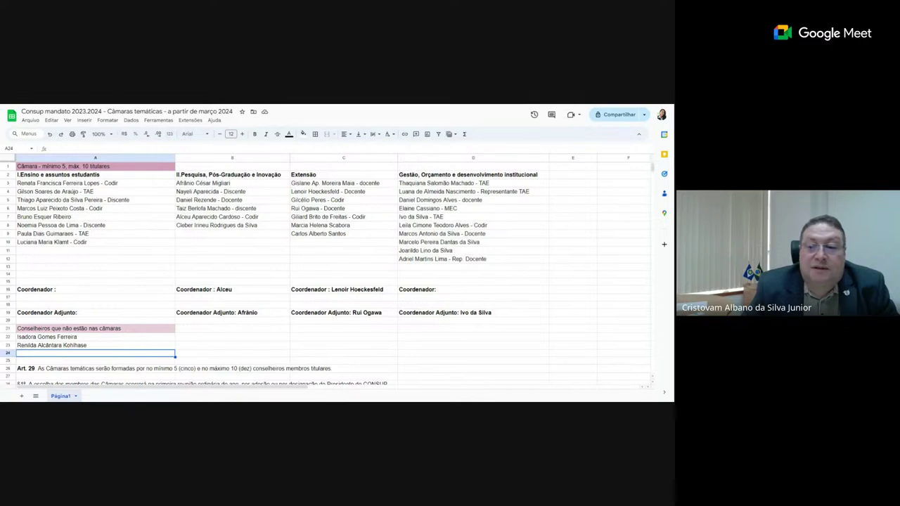
- Copy the A9 councillor's name into A16 after 'Coordenador :' as Ensino coordinator
{"action": "left_click", "coordinate": [87, 234]}
{"action": "right_click", "coordinate": [87, 234]}
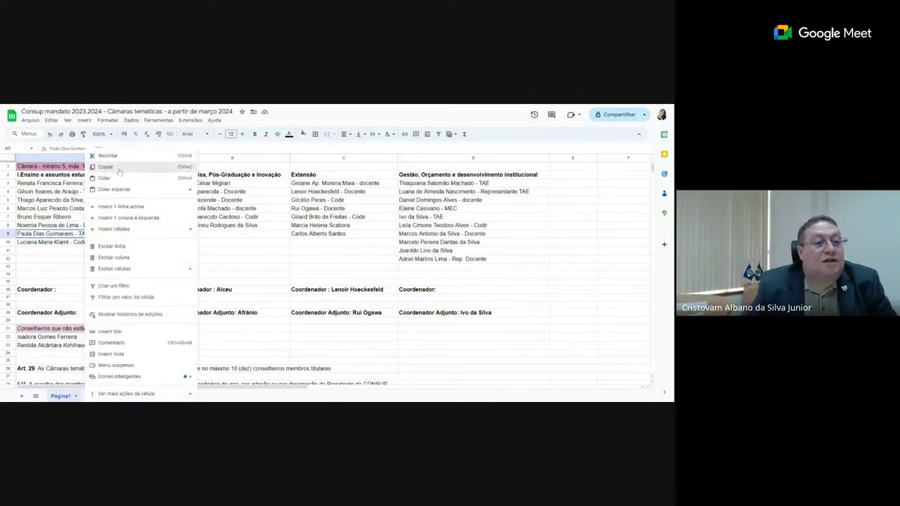
{"action": "left_click", "coordinate": [98, 170]}
{"action": "double_click", "coordinate": [70, 291]}
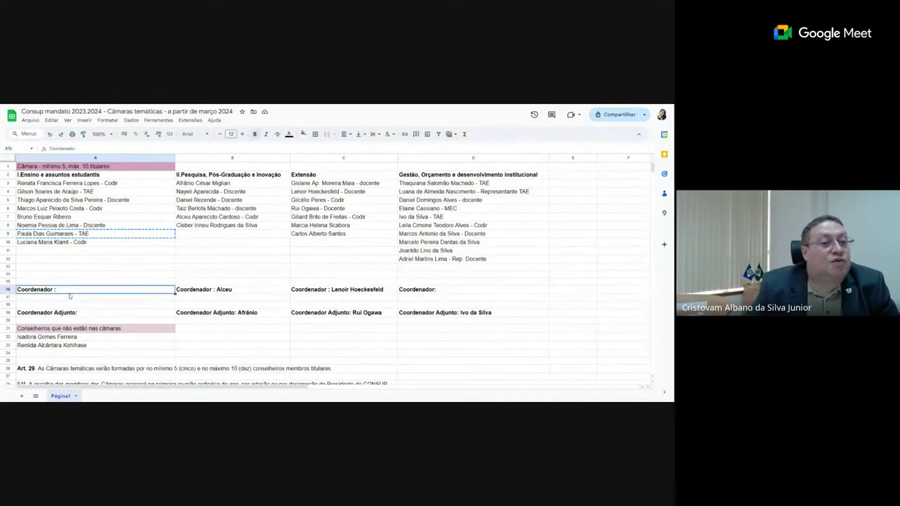
{"action": "key", "text": "ctrl+v"}
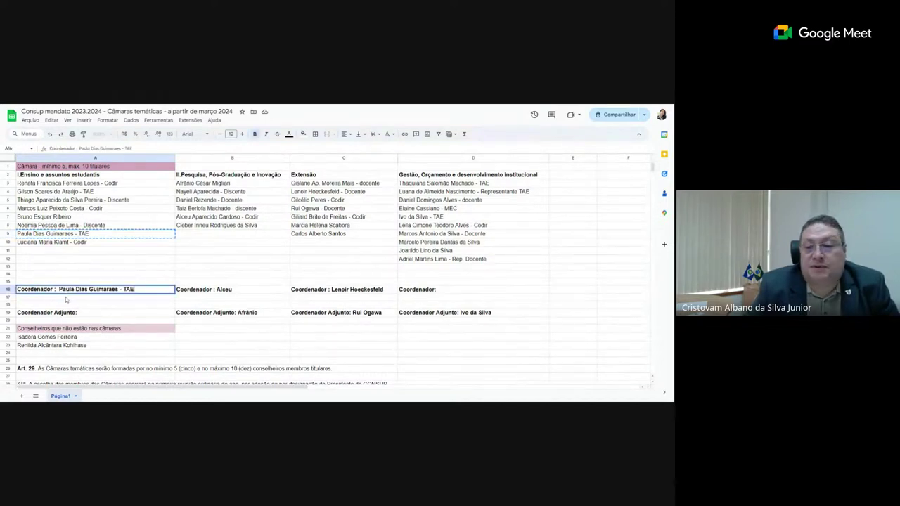
- Copy the A7 councillor's name into A19 after 'Coordenador Adjunto:' as Ensino deputy
{"action": "left_click", "coordinate": [60, 216]}
{"action": "right_click", "coordinate": [61, 216]}
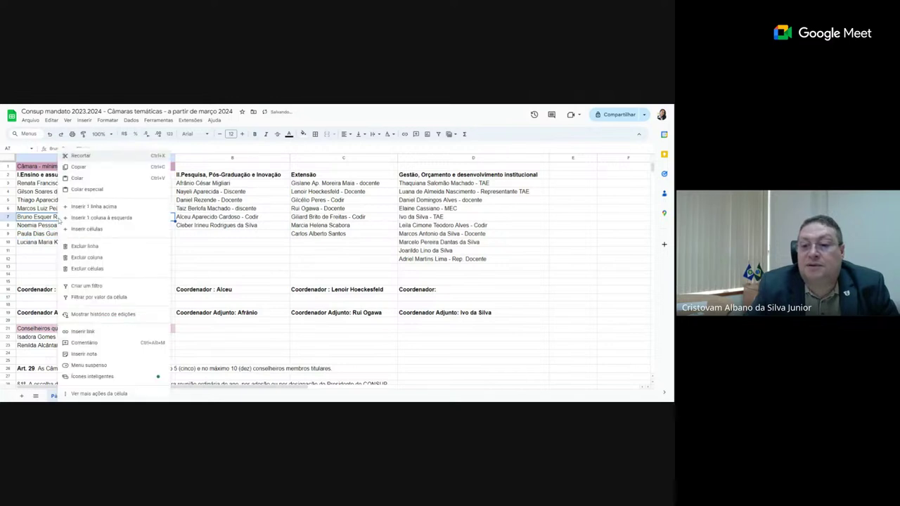
{"action": "left_click", "coordinate": [95, 172]}
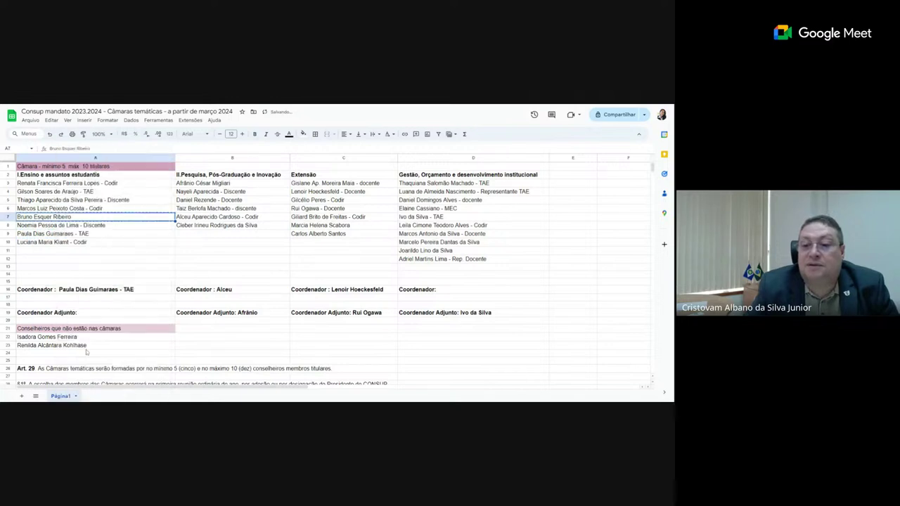
{"action": "double_click", "coordinate": [80, 314]}
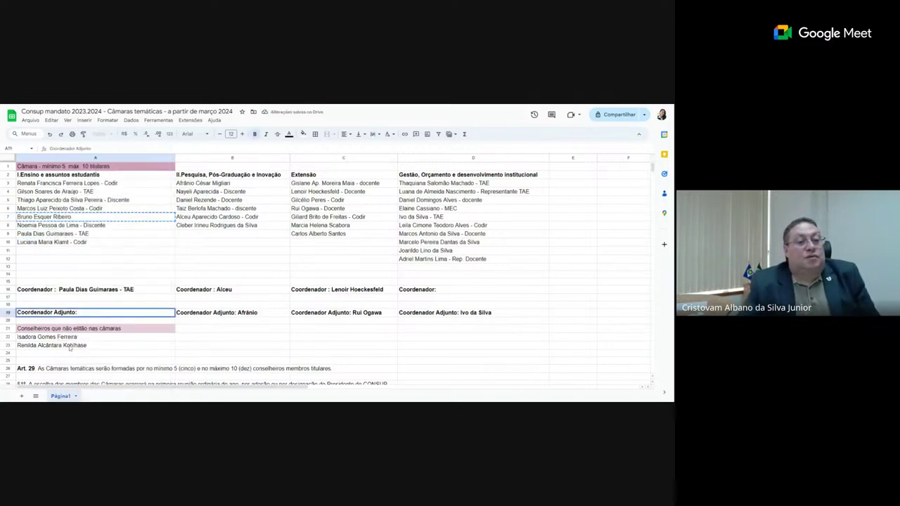
{"action": "key", "text": "ctrl+v"}
{"action": "left_click", "coordinate": [204, 354]}
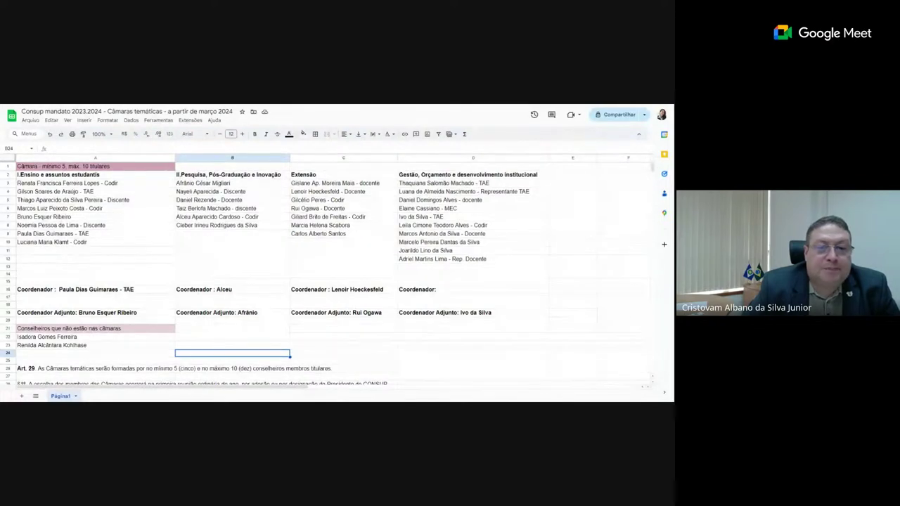
- Paste the D8 Codir councillor's name into D16 and change the label to 'Coordenadora'
{"action": "left_click", "coordinate": [430, 225]}
{"action": "right_click", "coordinate": [430, 225]}
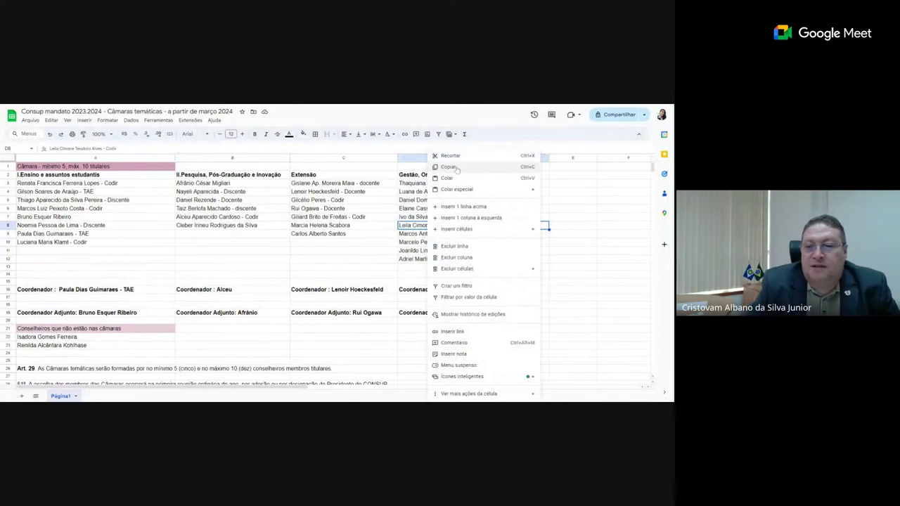
{"action": "left_click", "coordinate": [456, 168]}
{"action": "left_click", "coordinate": [446, 292]}
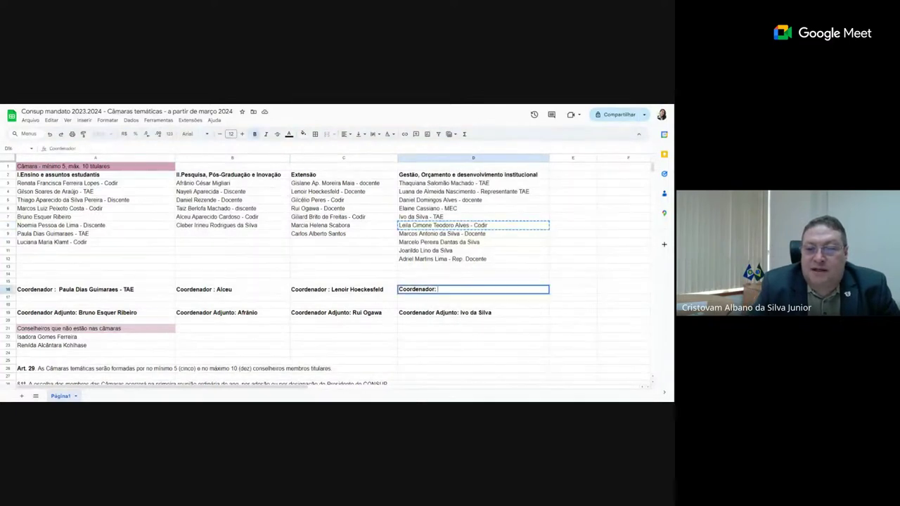
{"action": "key", "text": "ctrl+v"}
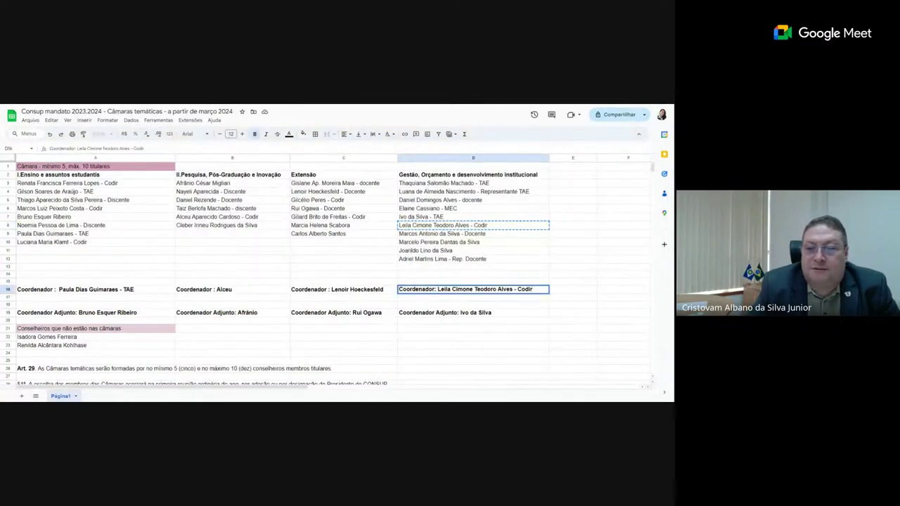
{"action": "type", "text": "a"}
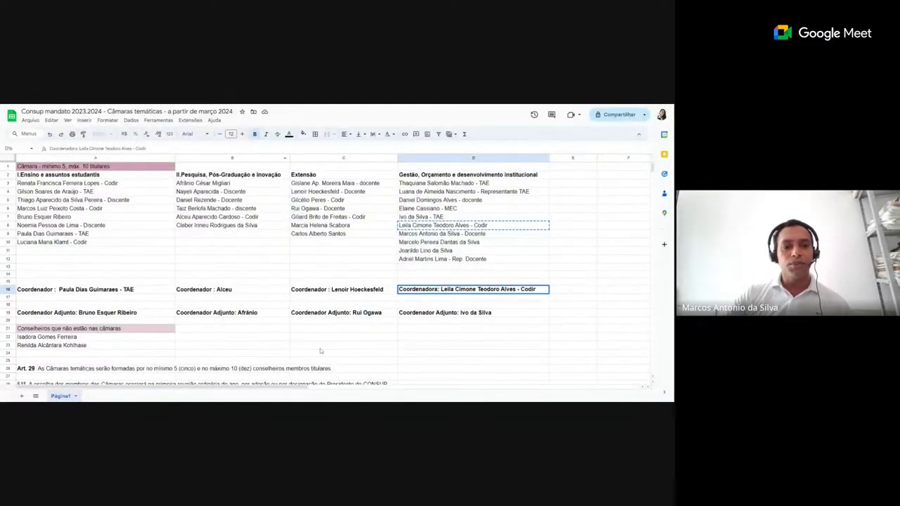
- Change the Ensino coordinator label in A16 to 'Coordenadora :'
{"action": "left_click", "coordinate": [432, 362]}
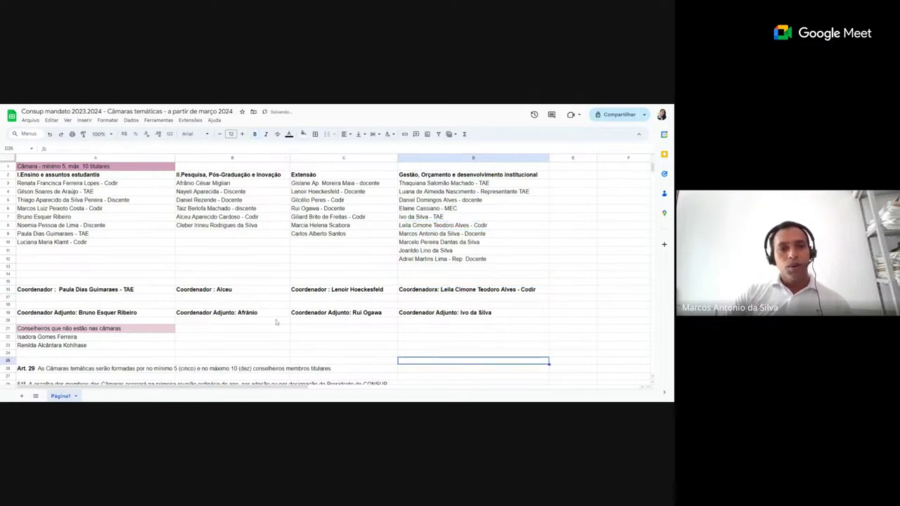
{"action": "double_click", "coordinate": [54, 293]}
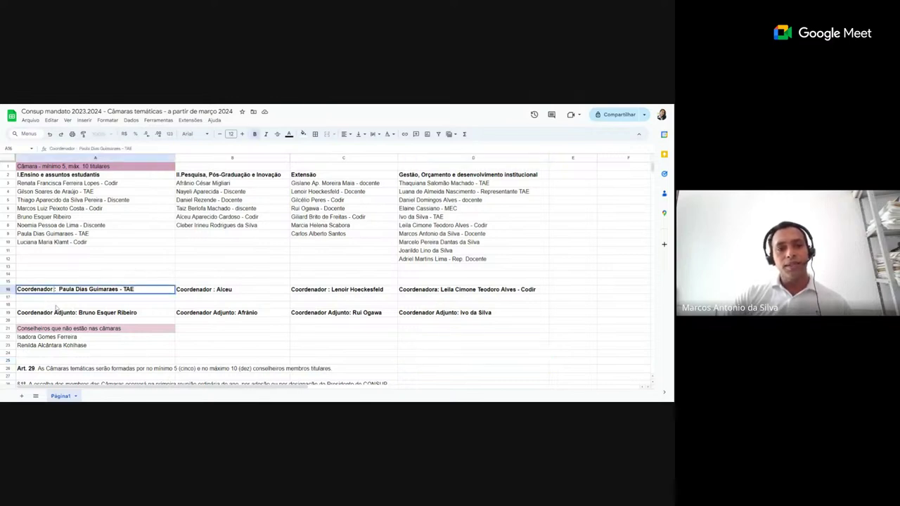
{"action": "type", "text": "a"}
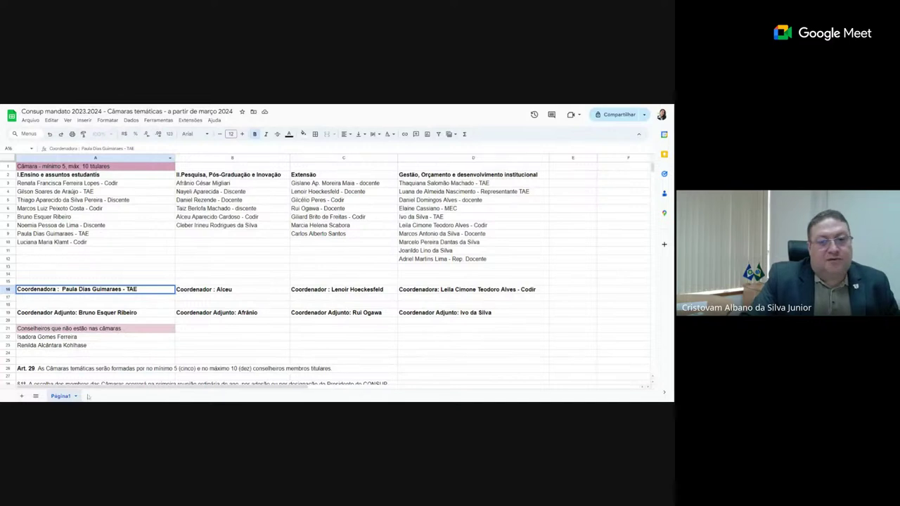
- Move the last-listed unassigned councillor from A23 into B9 of the Pesquisa column
{"action": "left_click", "coordinate": [83, 346]}
{"action": "right_click", "coordinate": [83, 345]}
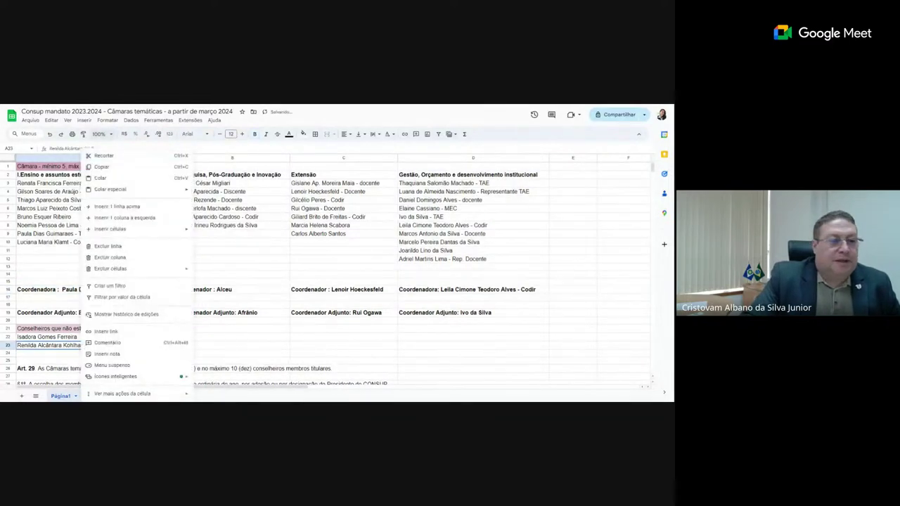
{"action": "left_click", "coordinate": [104, 167]}
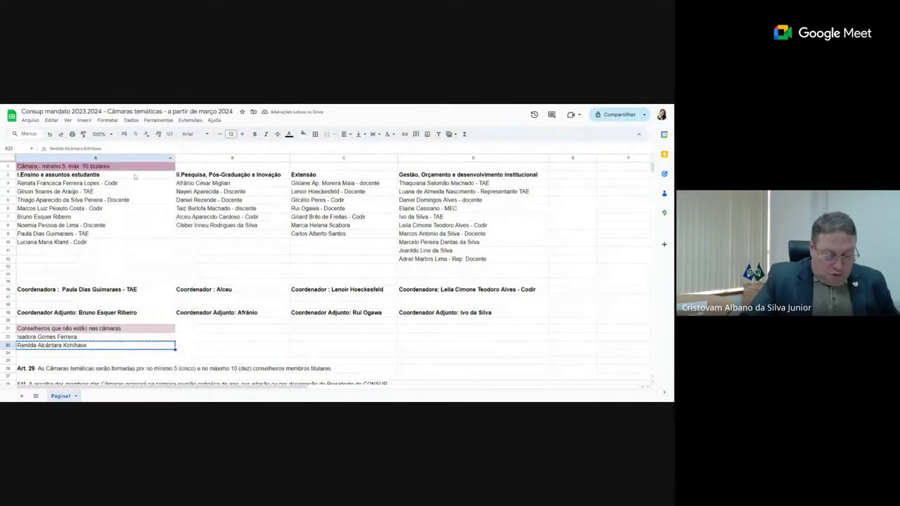
{"action": "left_click", "coordinate": [225, 238]}
{"action": "key", "text": "ctrl+v"}
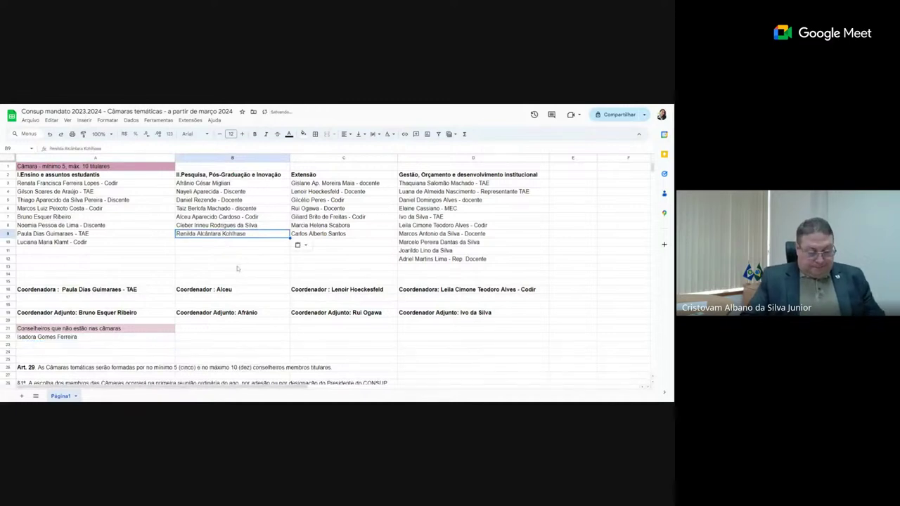
{"action": "left_click", "coordinate": [238, 268]}
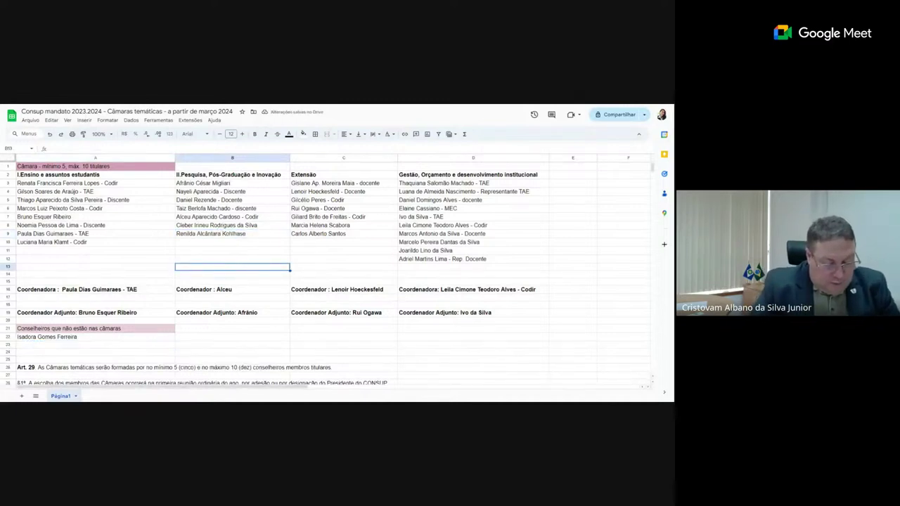